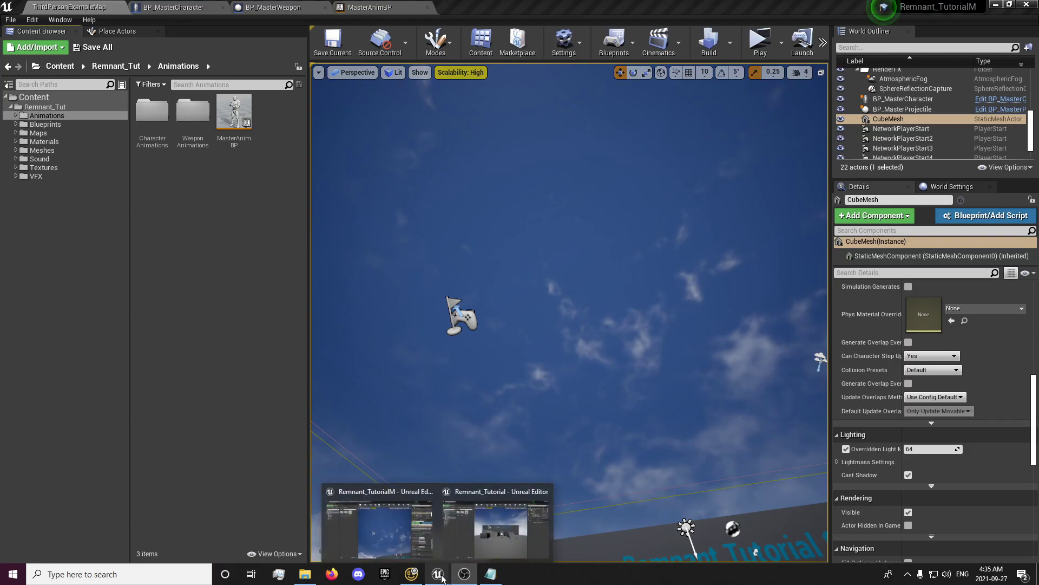
- Play the level in the editor and fire at the floor to test aiming down
left_click(495, 522)
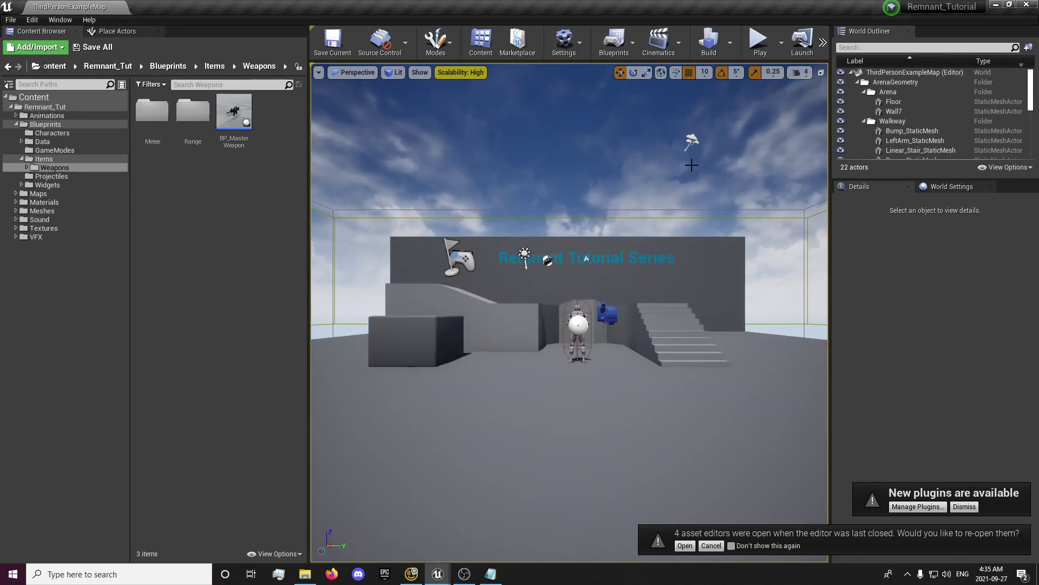
left_click(767, 54)
left_click(570, 313)
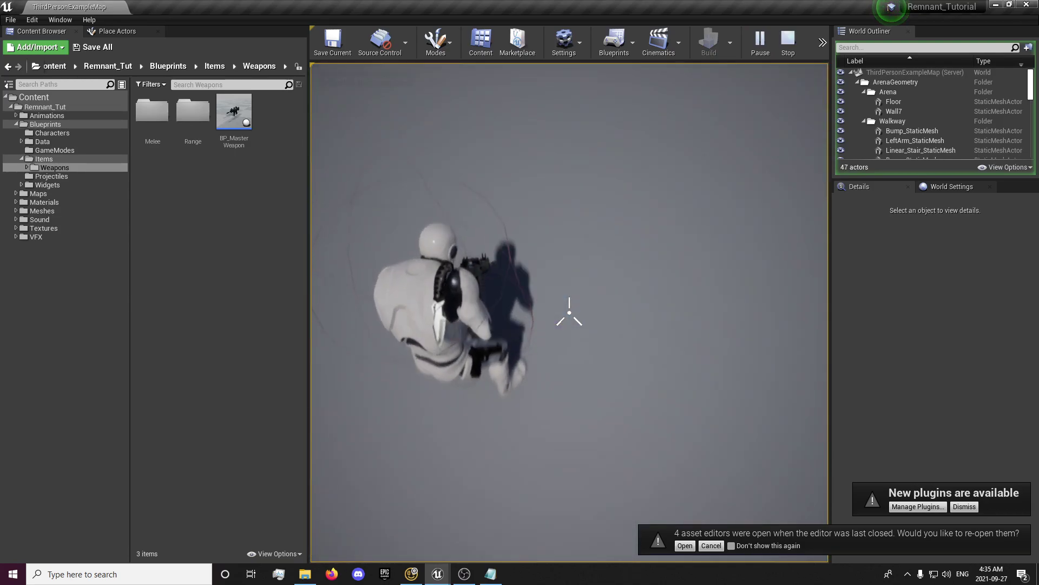
left_click(569, 313)
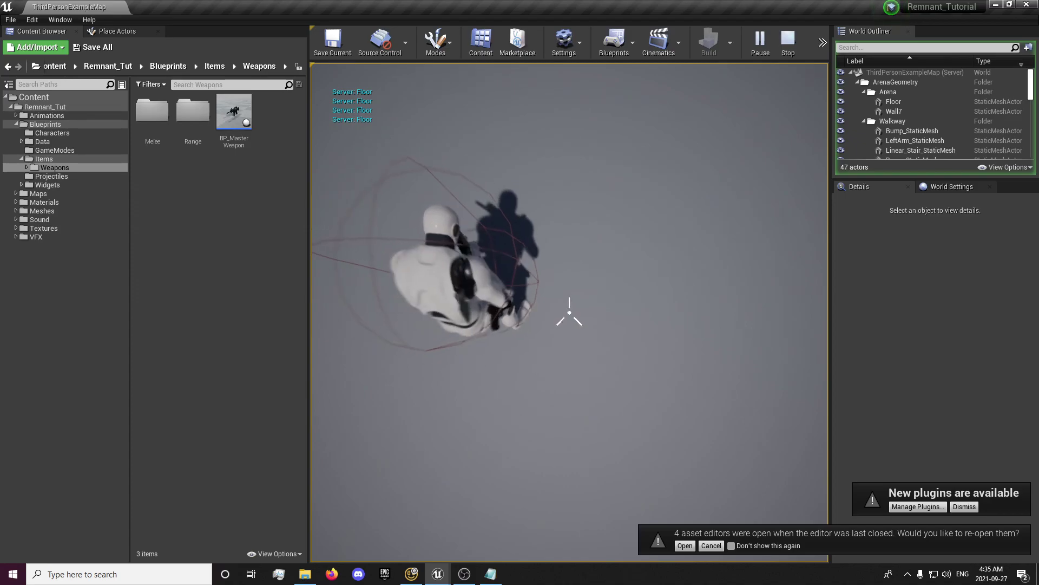
key("Escape")
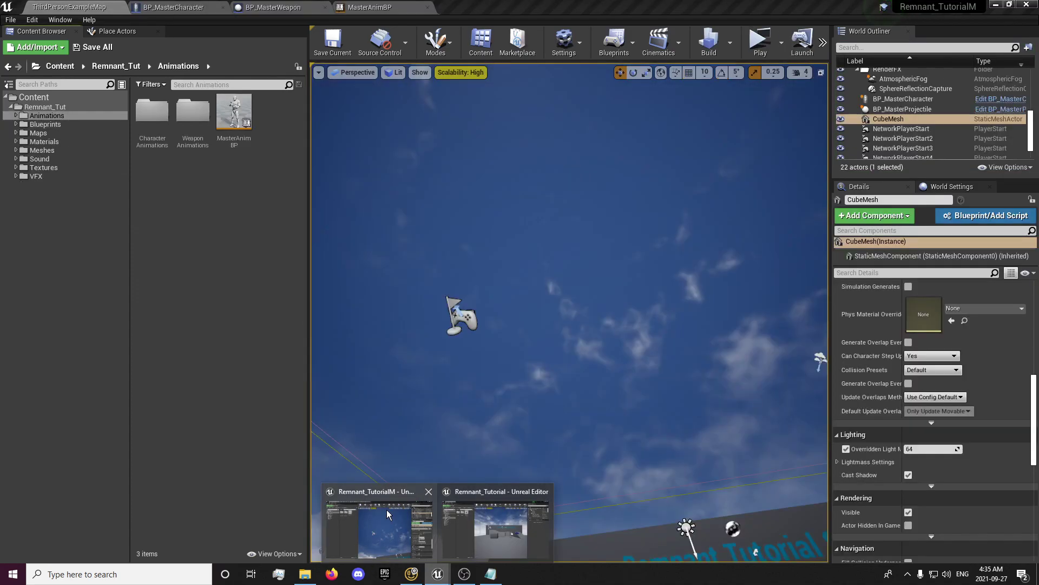
- Run the game in a separate preview window, firing while aiming down and up at the sky
left_click(379, 519)
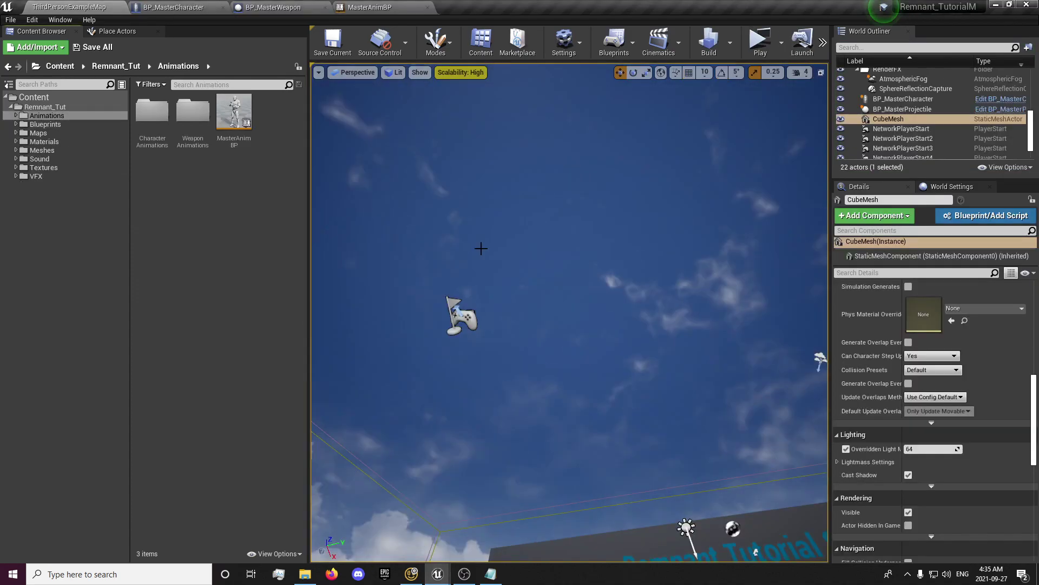
left_click(757, 46)
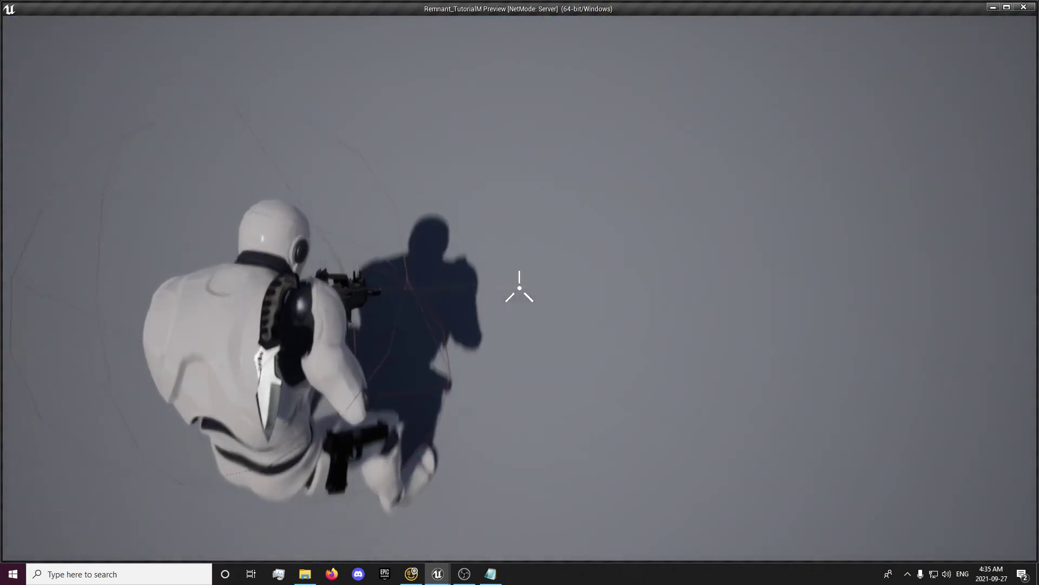
left_click(520, 288)
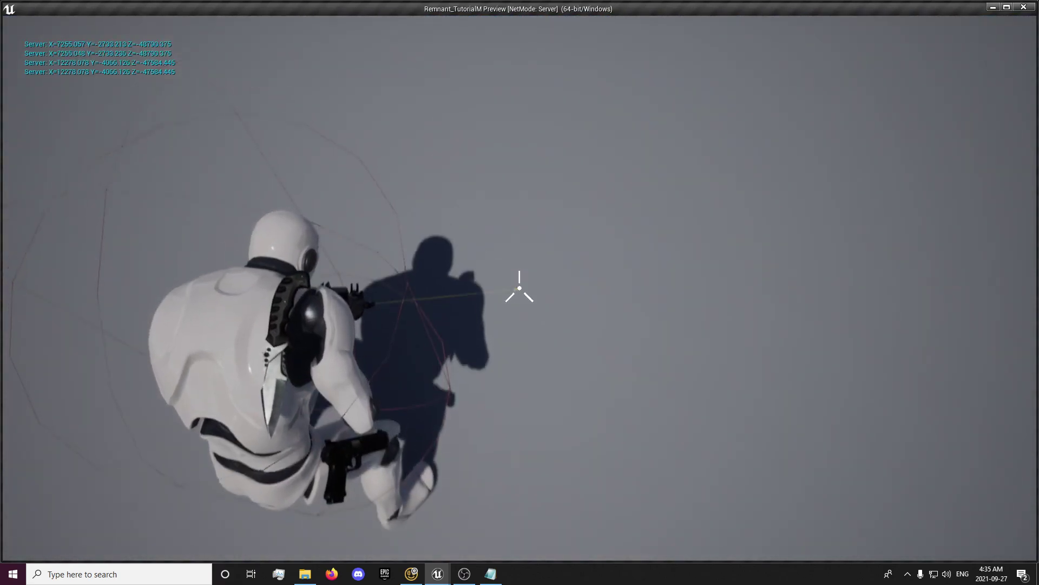
left_click(520, 288)
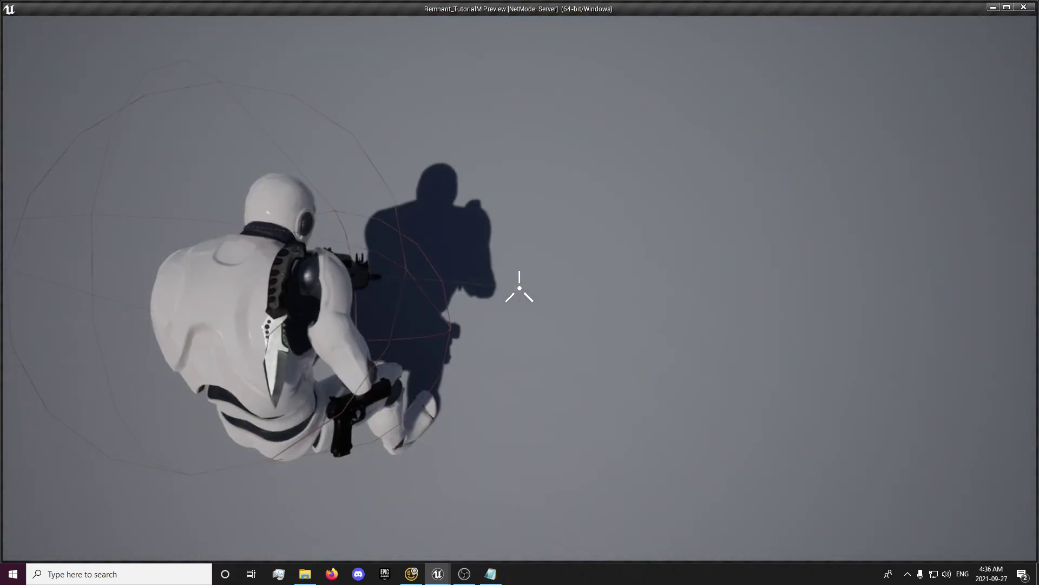
left_click(520, 288)
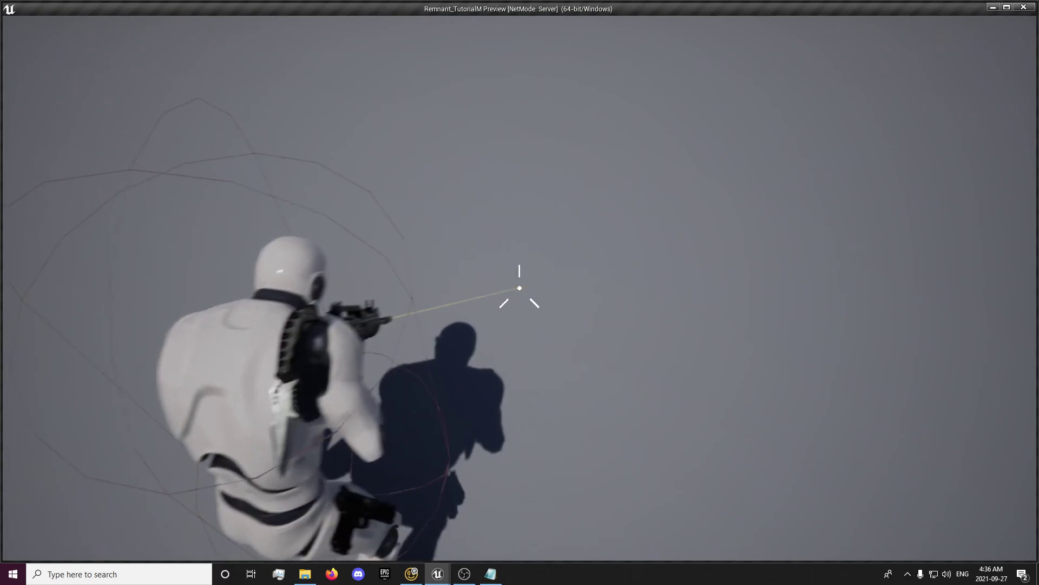
left_click(519, 288)
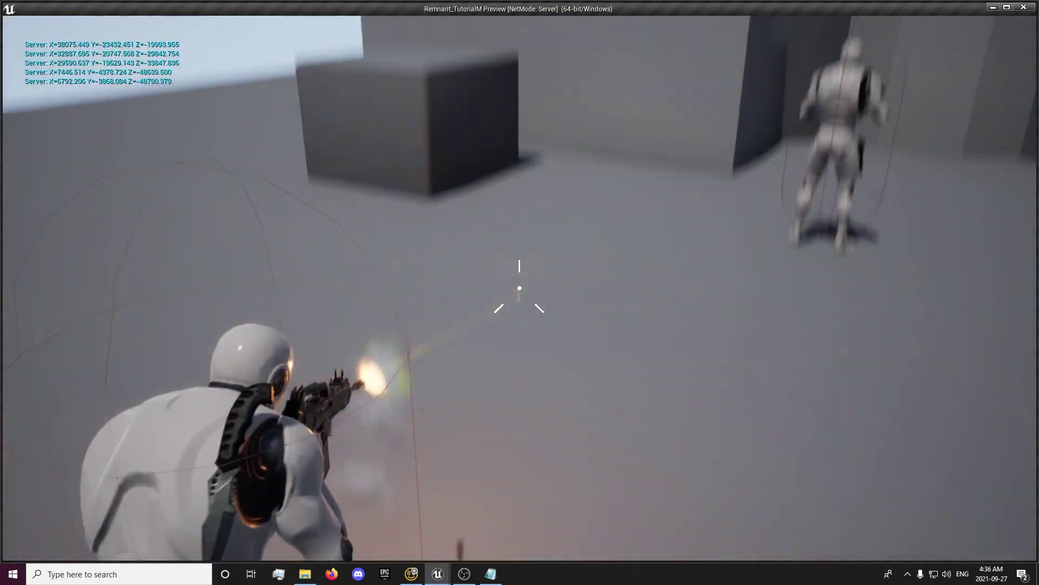
left_click(520, 288)
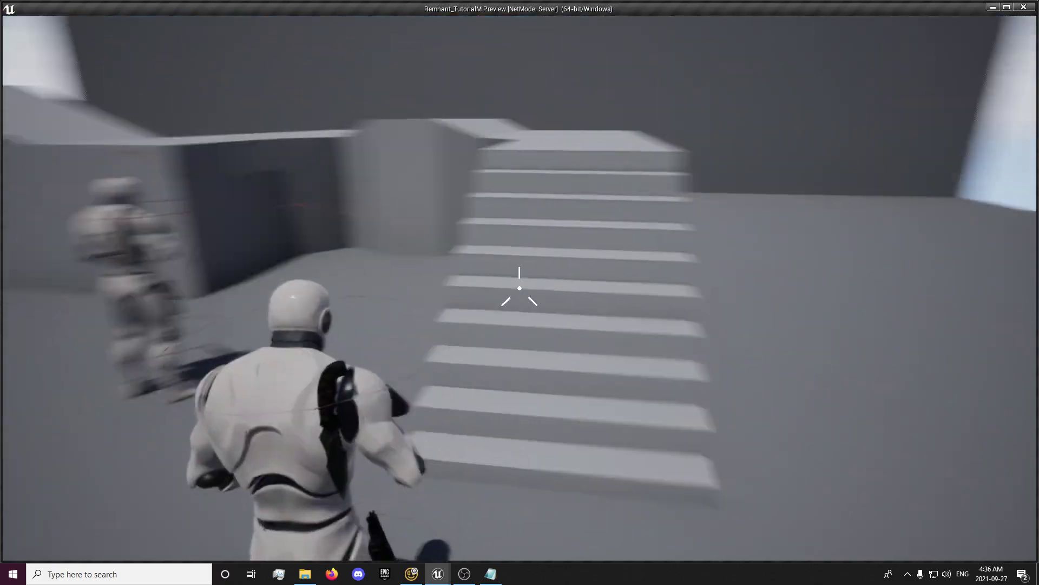
key("Escape")
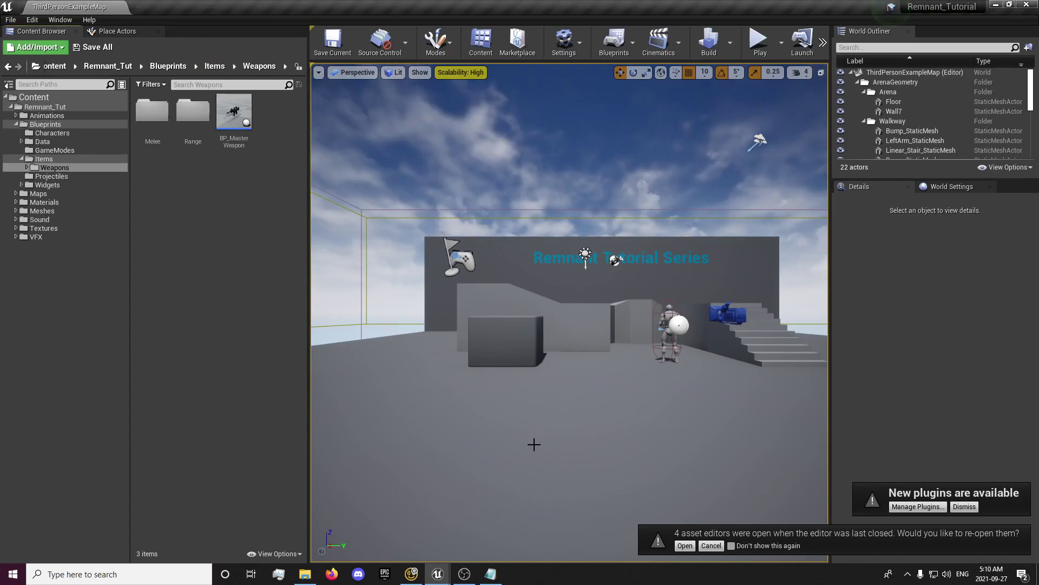
- Dismiss the startup notices and open BP_MasterCharacter's Viewport preview from Characters
left_click(711, 546)
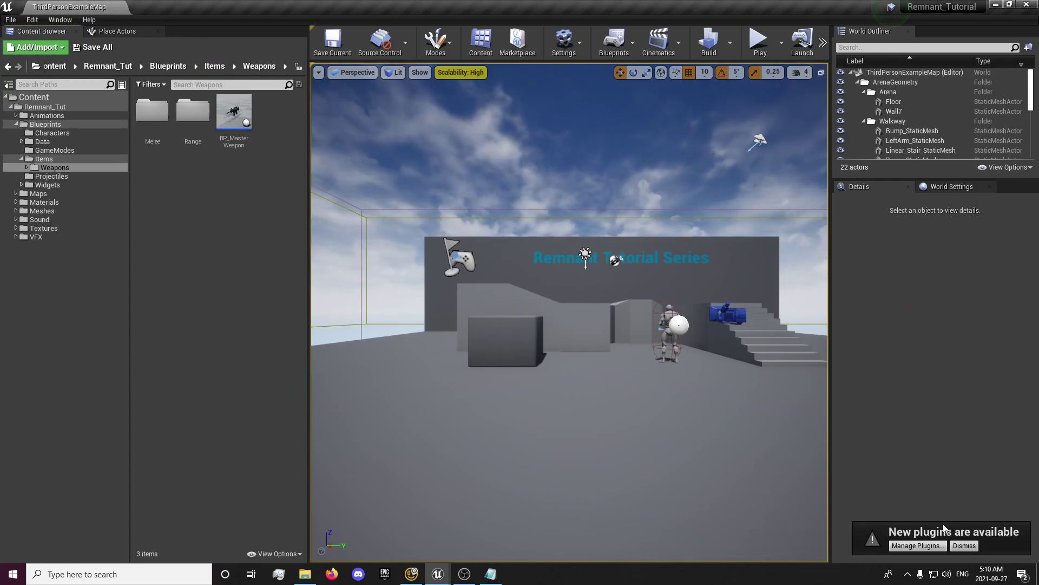
left_click(965, 542)
right_click_drag(573, 392, 573, 392)
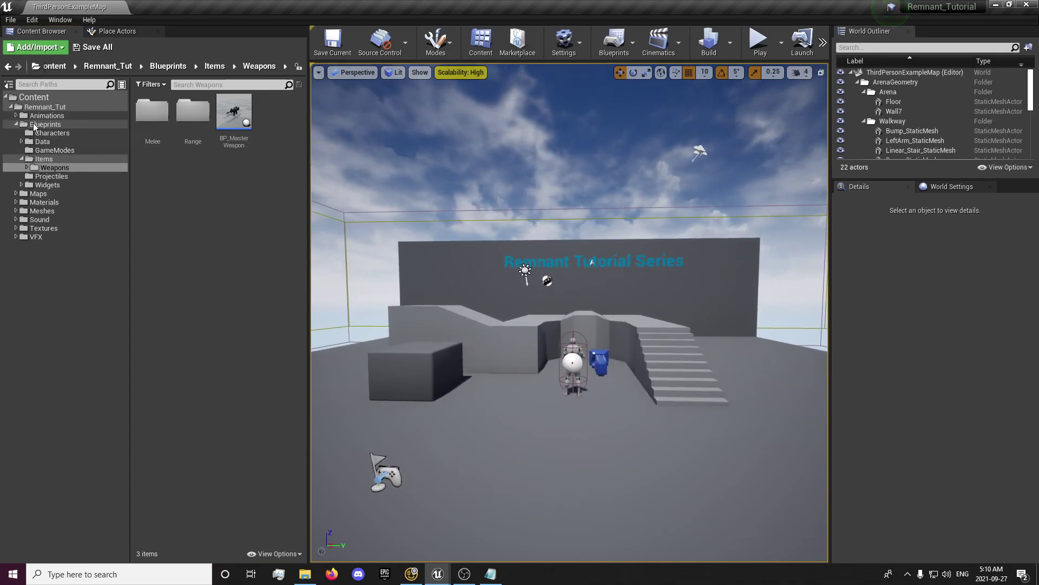
left_click(51, 132)
double_click(152, 122)
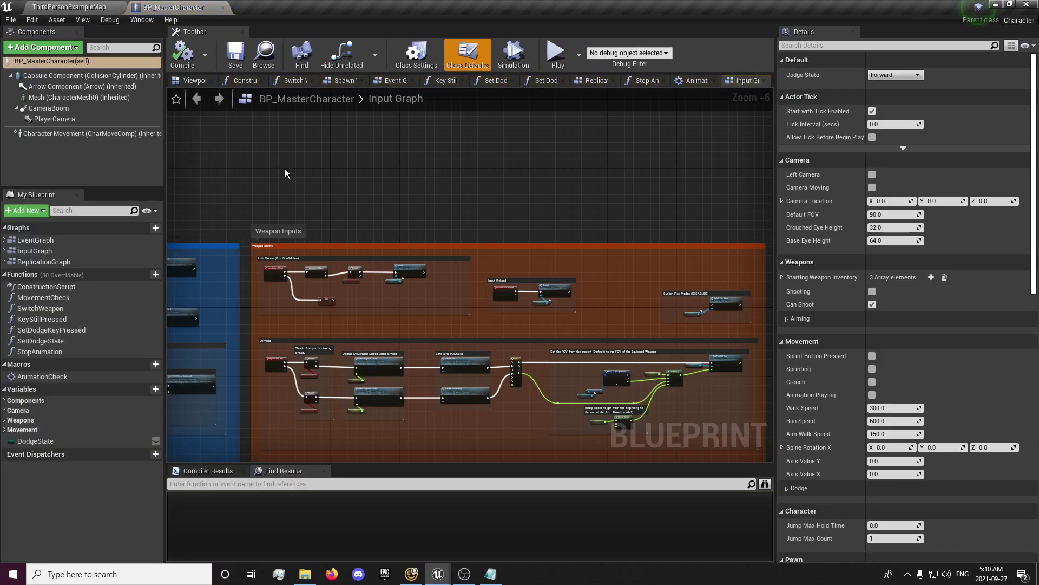
left_click(190, 82)
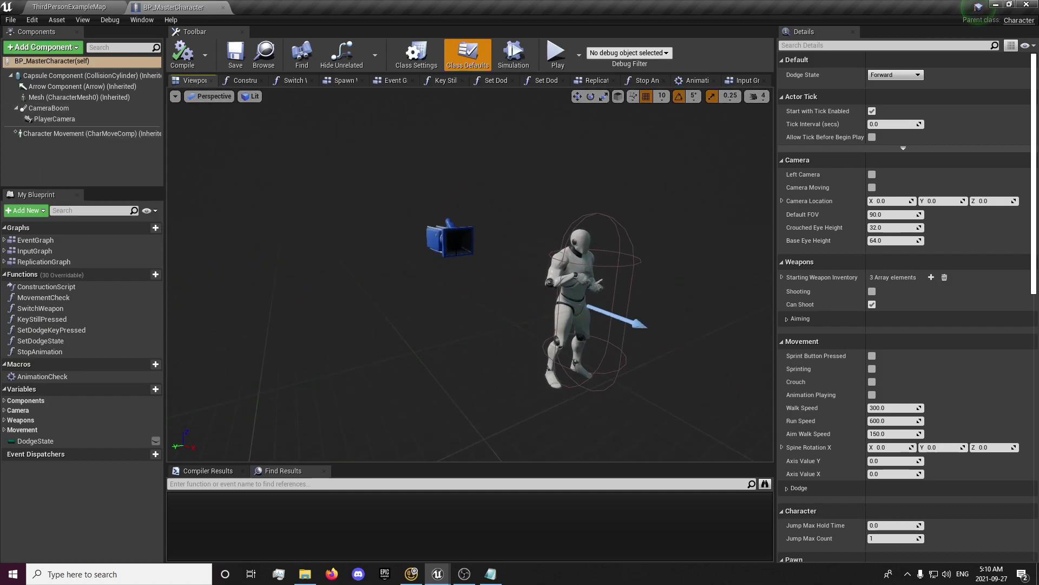
mouse_move(565, 279)
middle_mouse_down()
mouse_move(486, 269)
mouse_move(579, 341)
middle_mouse_up()
- Set the CameraBoom Socket Offset Z to 0, then compile and save the blueprint
left_click(51, 109)
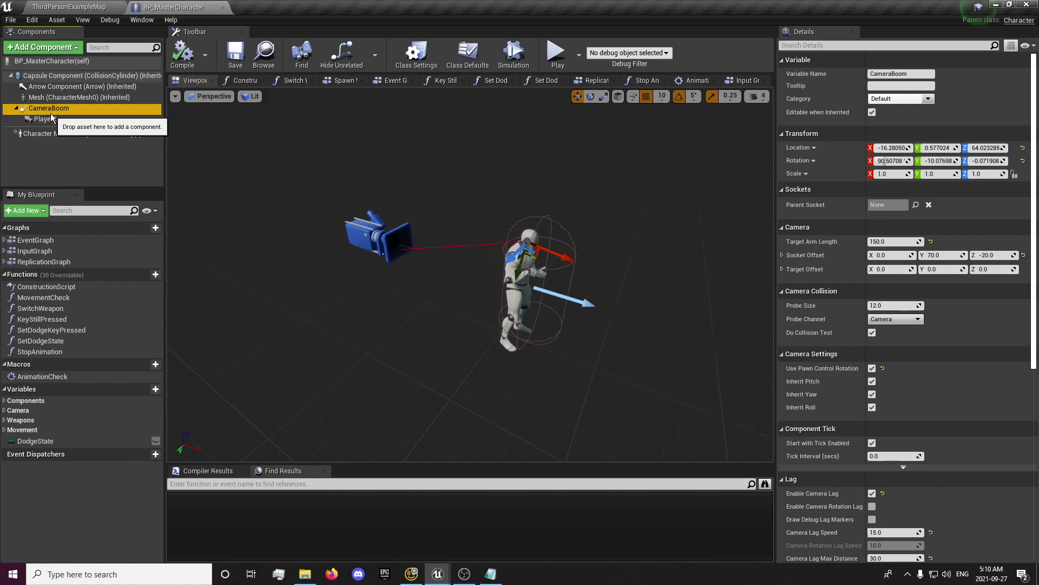
left_click(1011, 255)
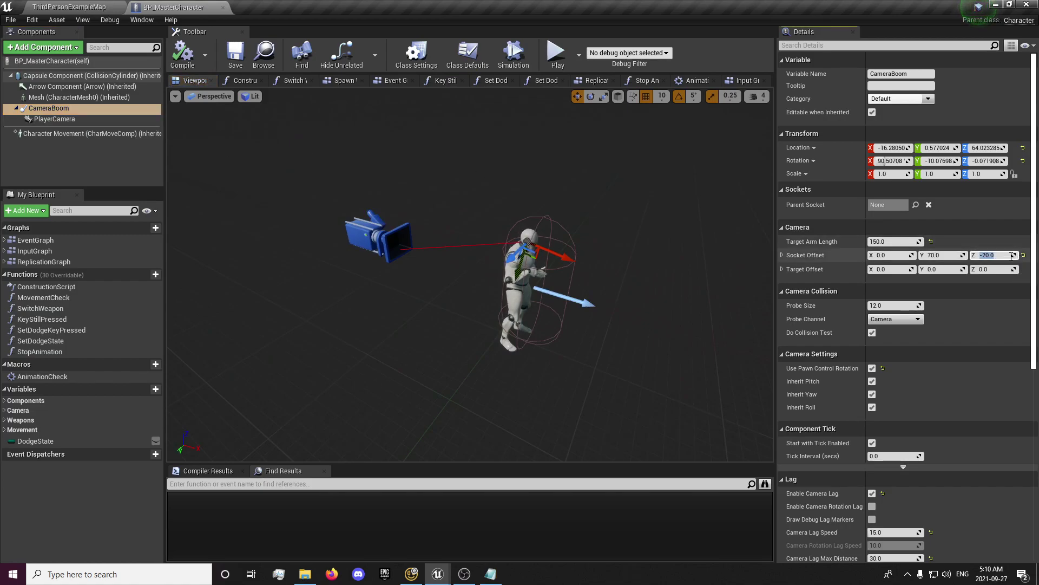
type("0")
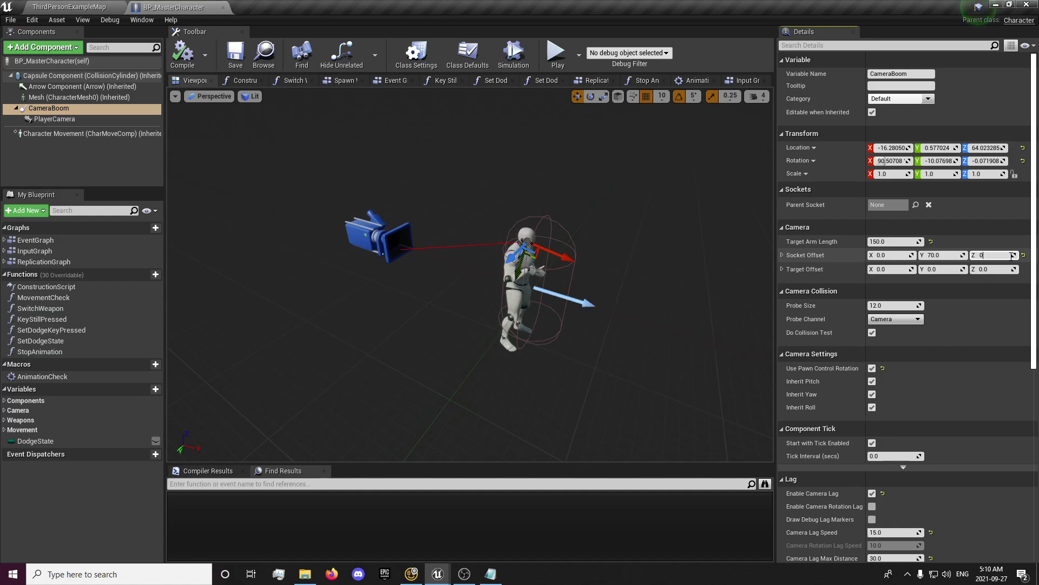
key("Return")
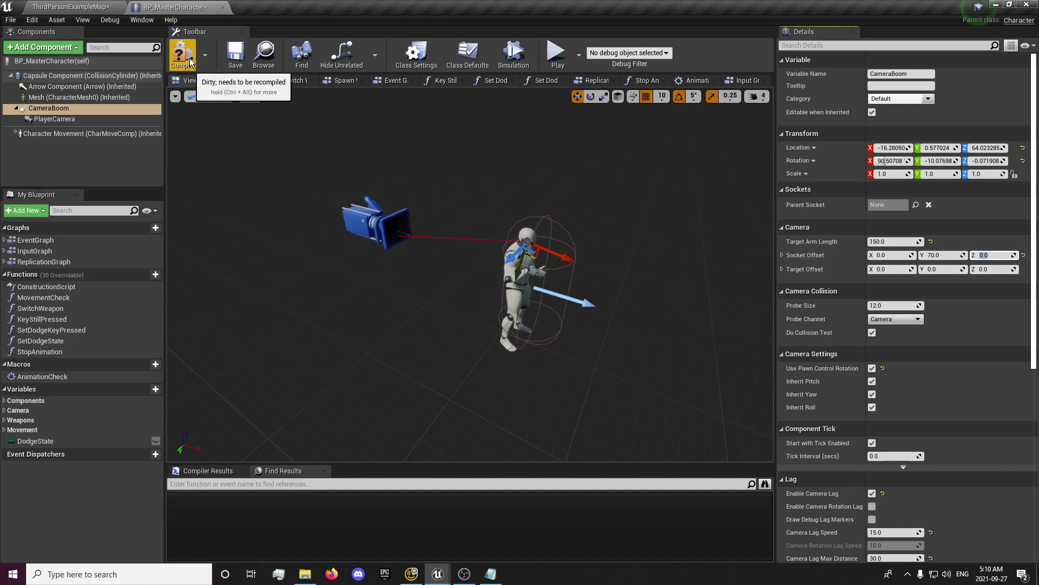
left_click_drag(457, 229, 466, 217)
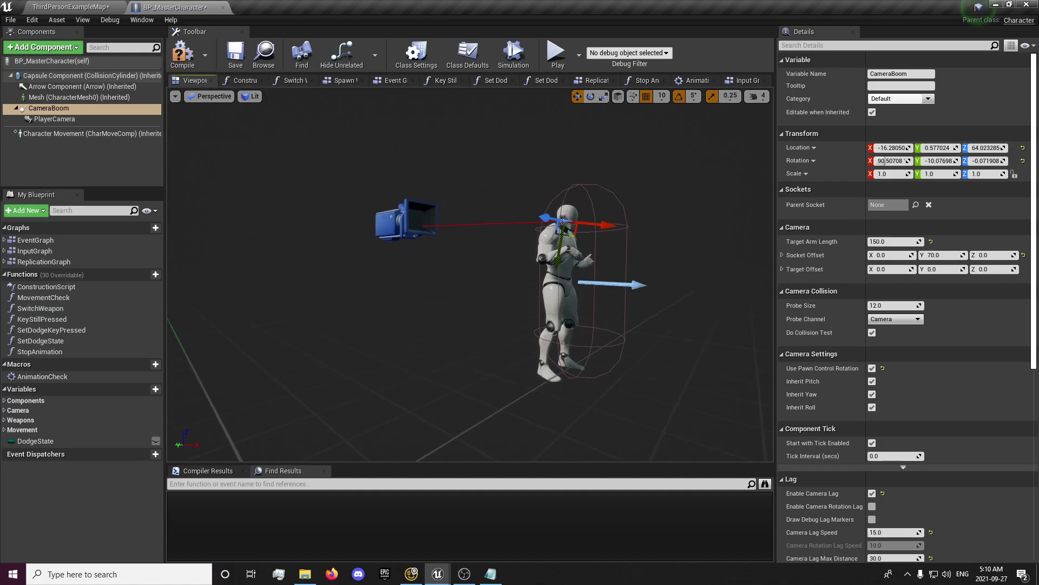
left_click(183, 54)
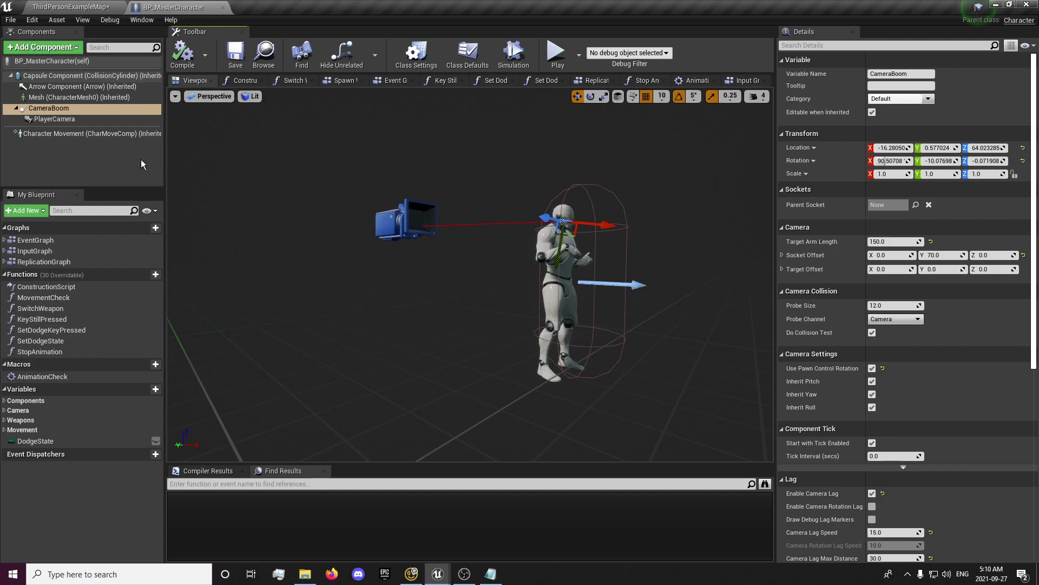
- Open the EventGraph and rearrange the Begin Play and field-of-view nodes
double_click(47, 240)
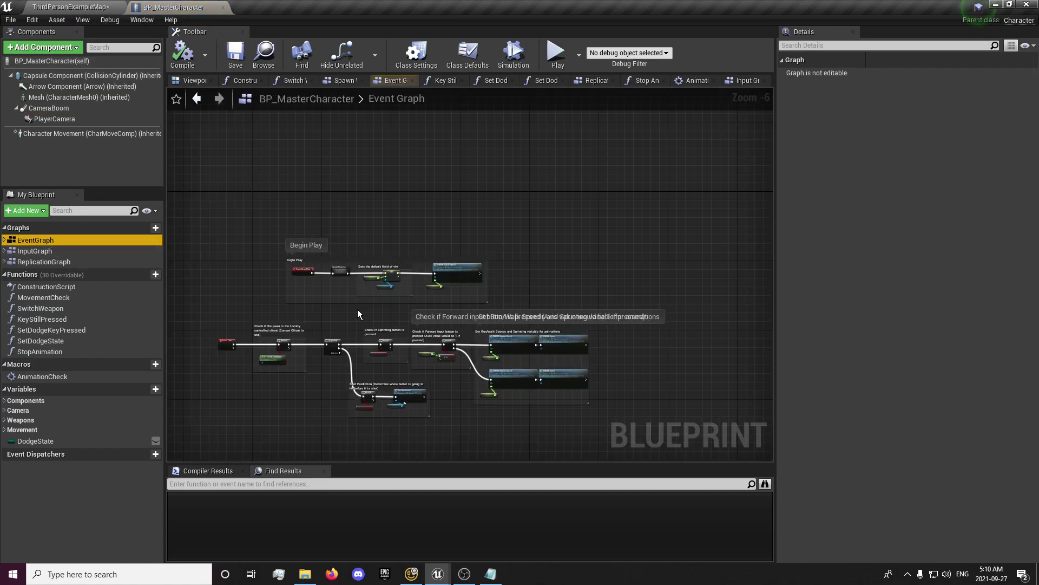
scroll(225, 271, "up", 4)
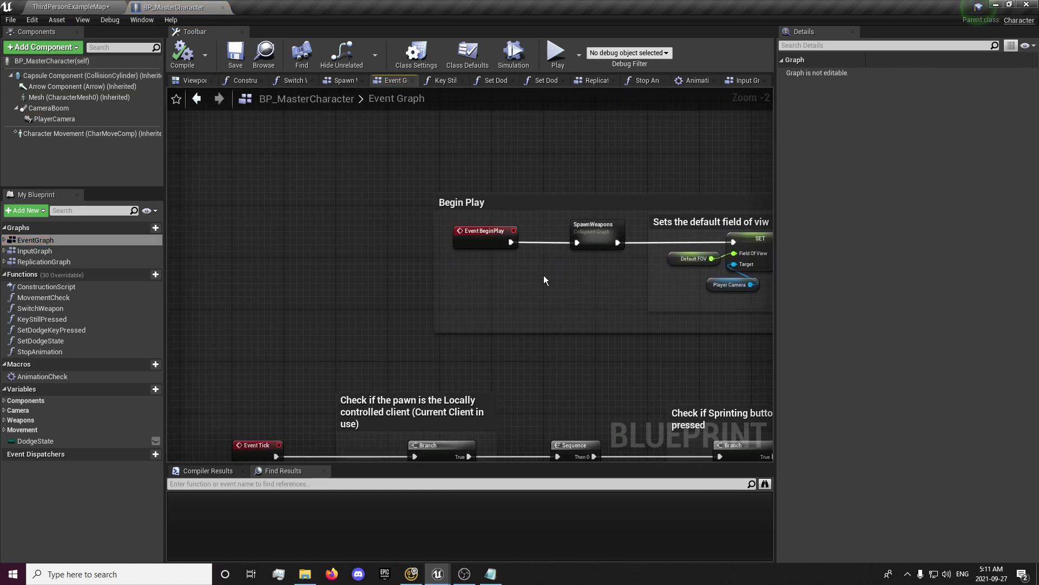
right_click_drag(543, 275, 319, 284)
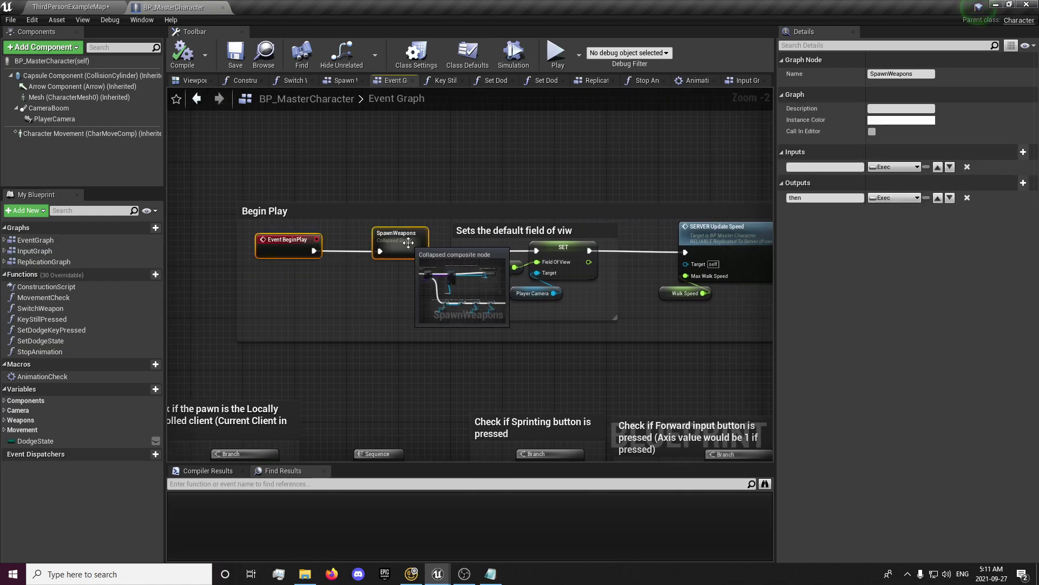
left_click_drag(411, 238, 382, 232)
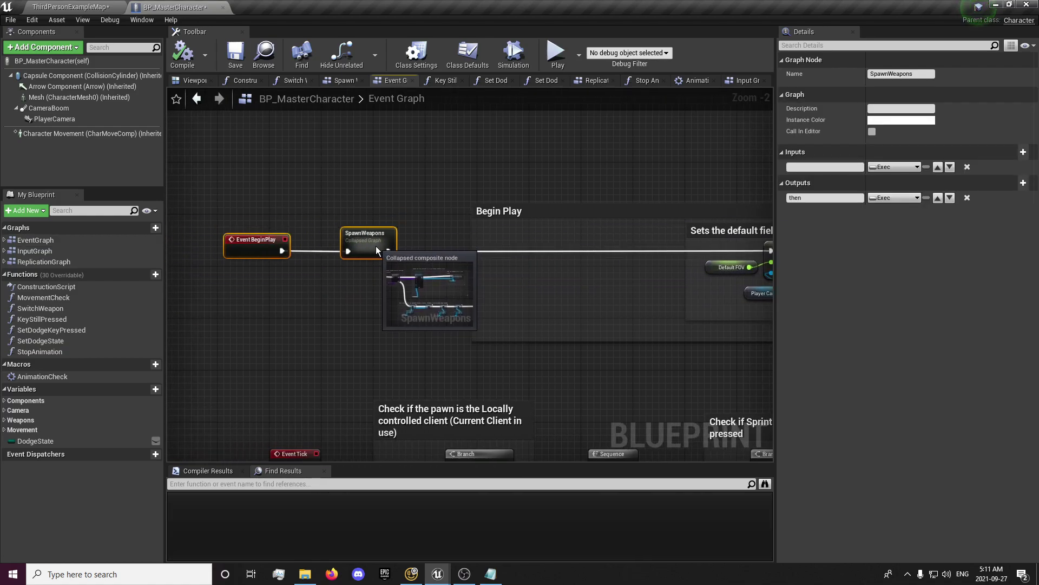
right_click_drag(486, 284, 339, 282)
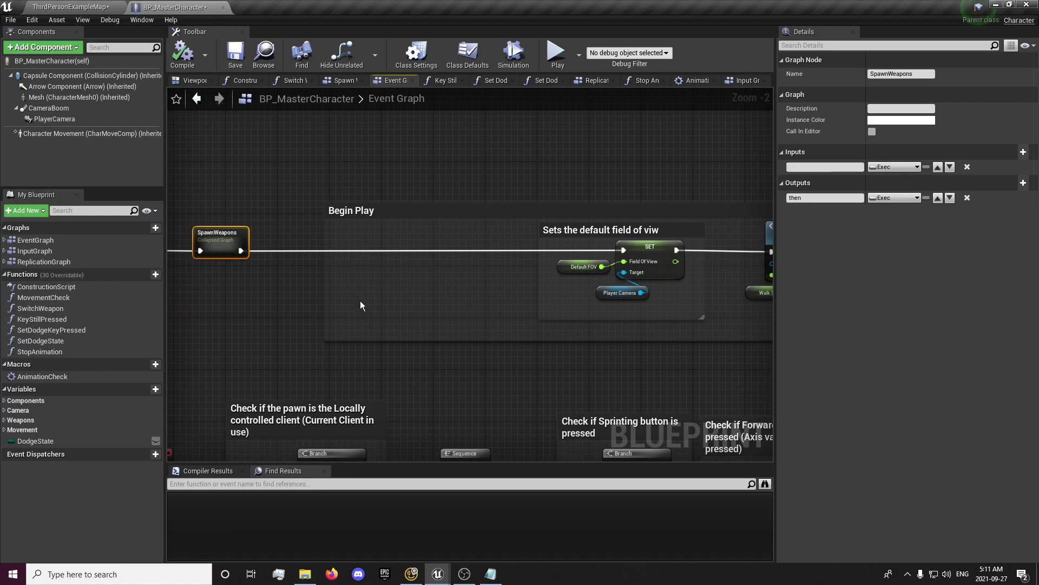
- Add a Get Player Camera Manager node in empty graph space
right_click_drag(326, 108, 336, 203)
right_click(335, 204)
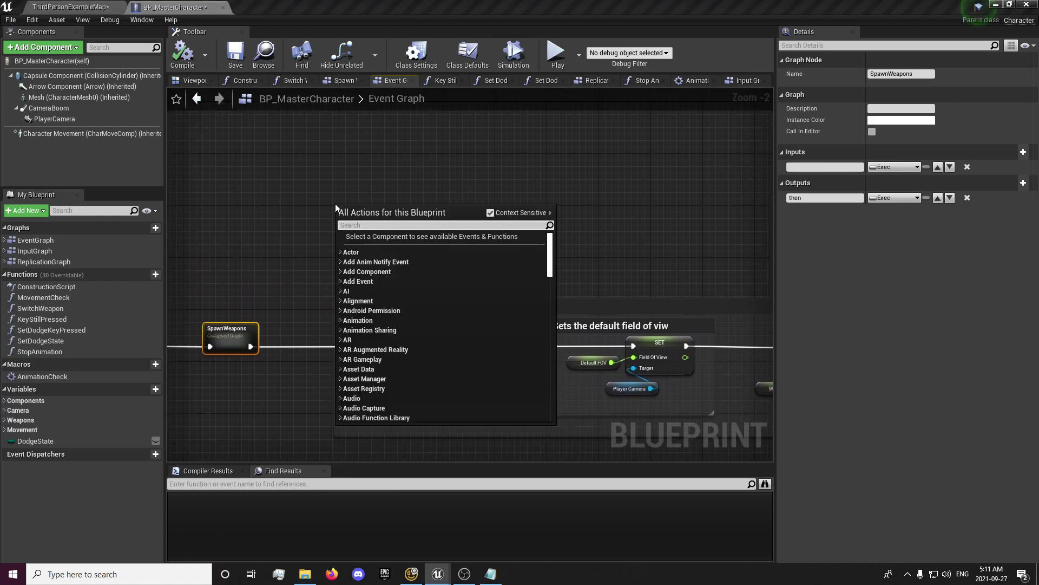
type("camera mana")
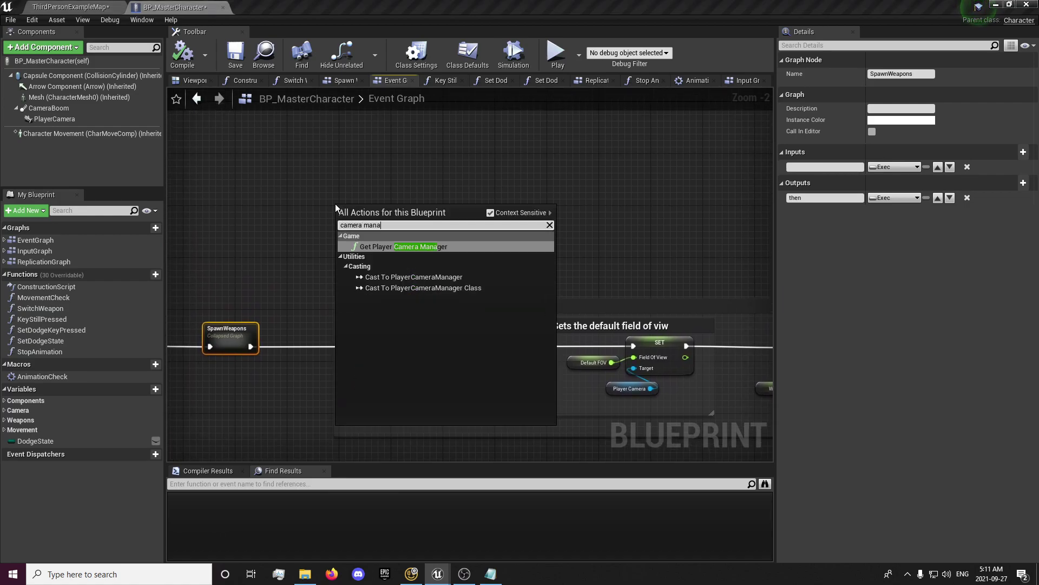
key("Return")
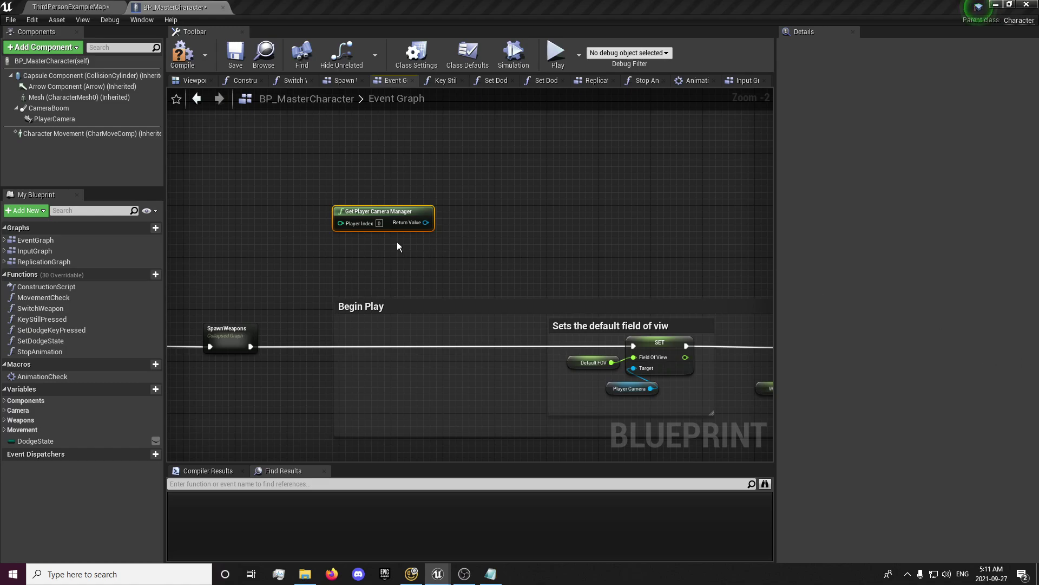
right_click_drag(397, 247, 358, 250)
- Add a Set View Pitch Max node wired to the camera manager's return value
left_click_drag(386, 226, 440, 249)
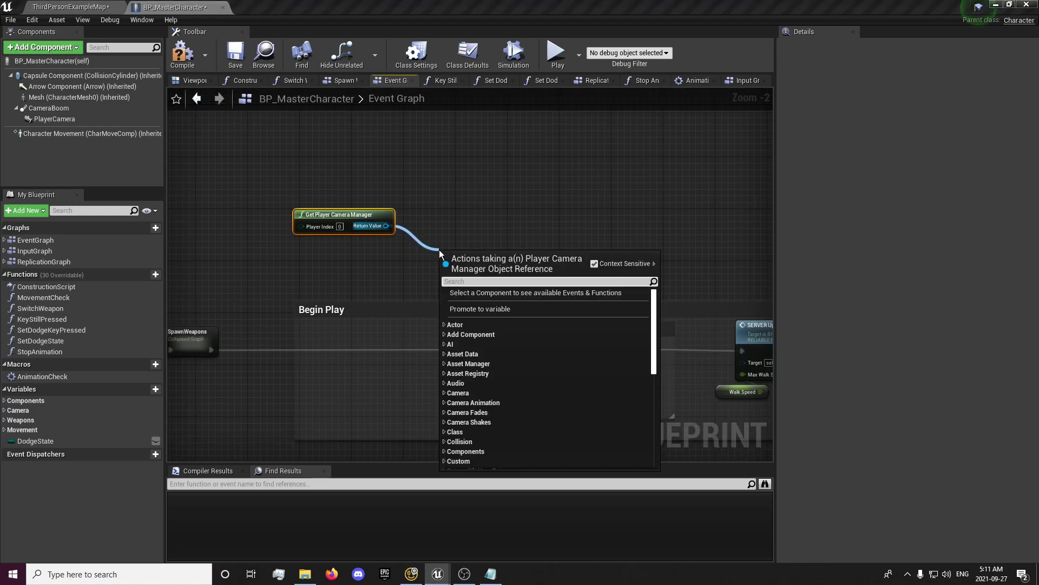
type("pitch m")
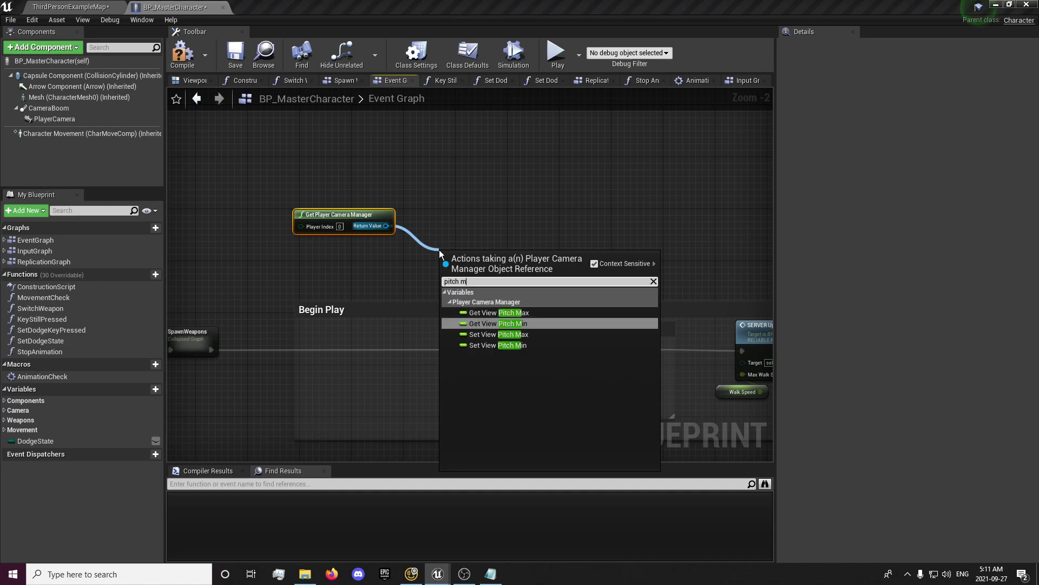
type("ax")
key("Down")
key("Return")
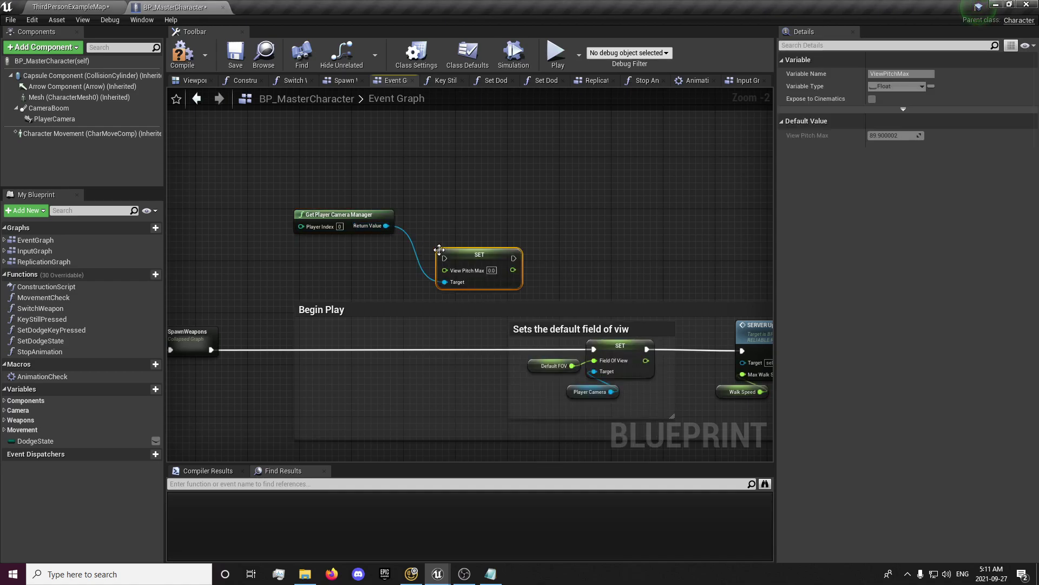
left_click_drag(466, 255, 557, 222)
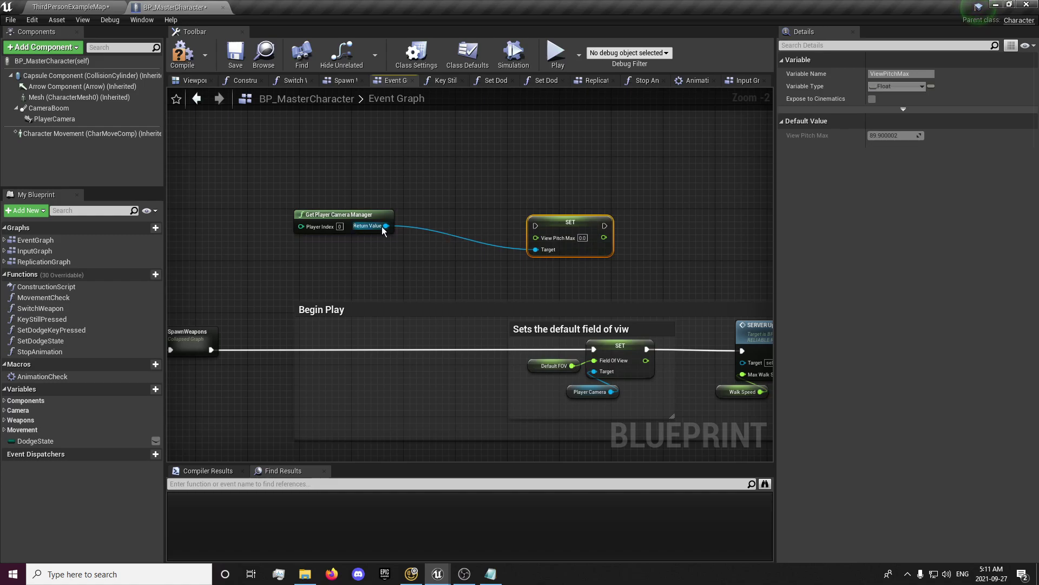
- Add a Set View Pitch Min node wired to the camera manager, beside the Max setter
left_click_drag(386, 226, 414, 261)
type("pitch m")
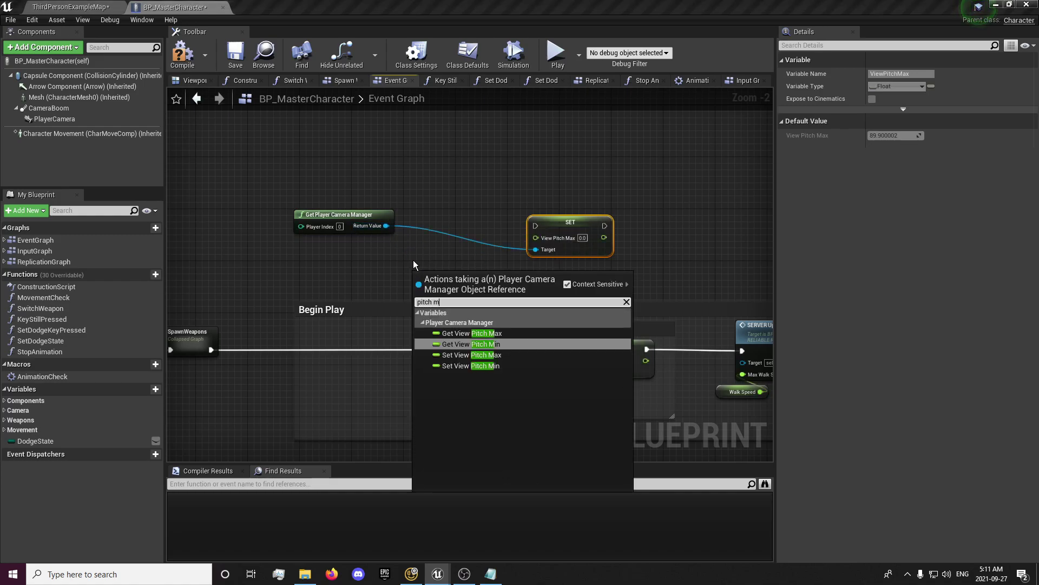
type("in")
key("Down")
key("Return")
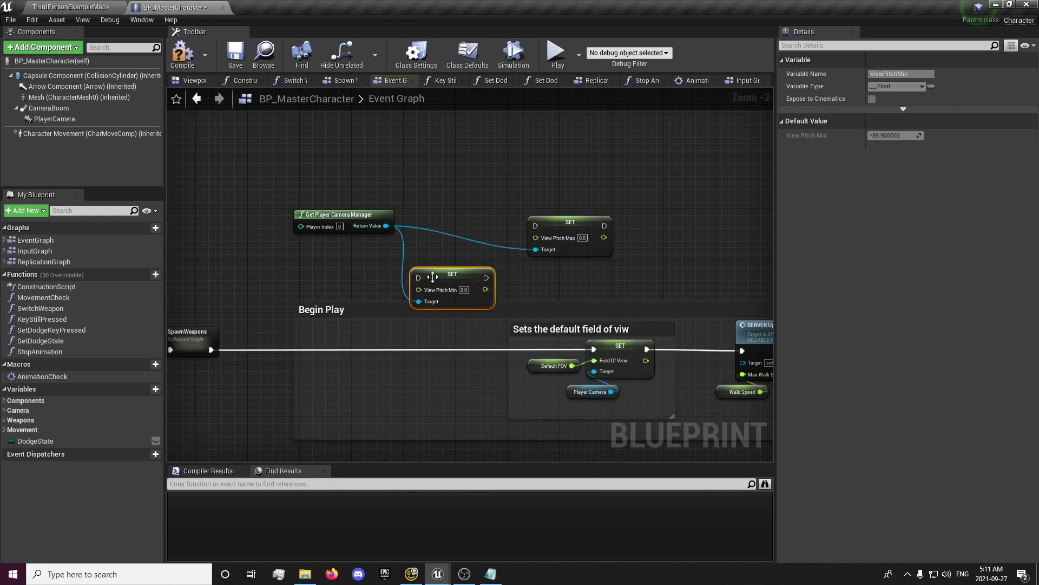
mouse_move(453, 282)
left_mouse_down()
mouse_move(469, 231)
mouse_move(537, 226)
left_mouse_up()
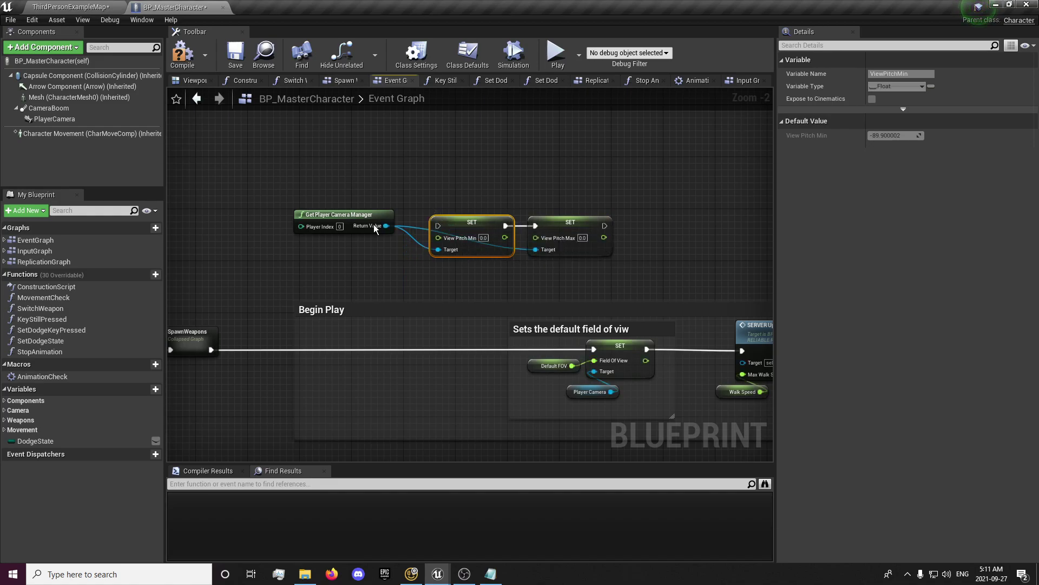
- Place the camera manager below the setters and add a reroute point on its wire
left_click_drag(346, 212, 358, 265)
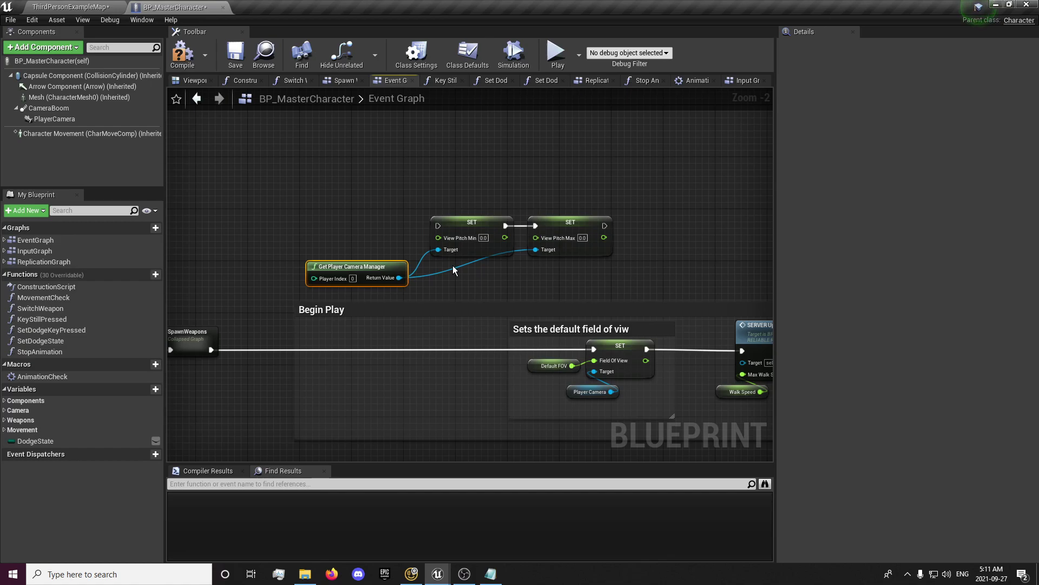
double_click(453, 270)
left_click_drag(450, 269, 501, 281)
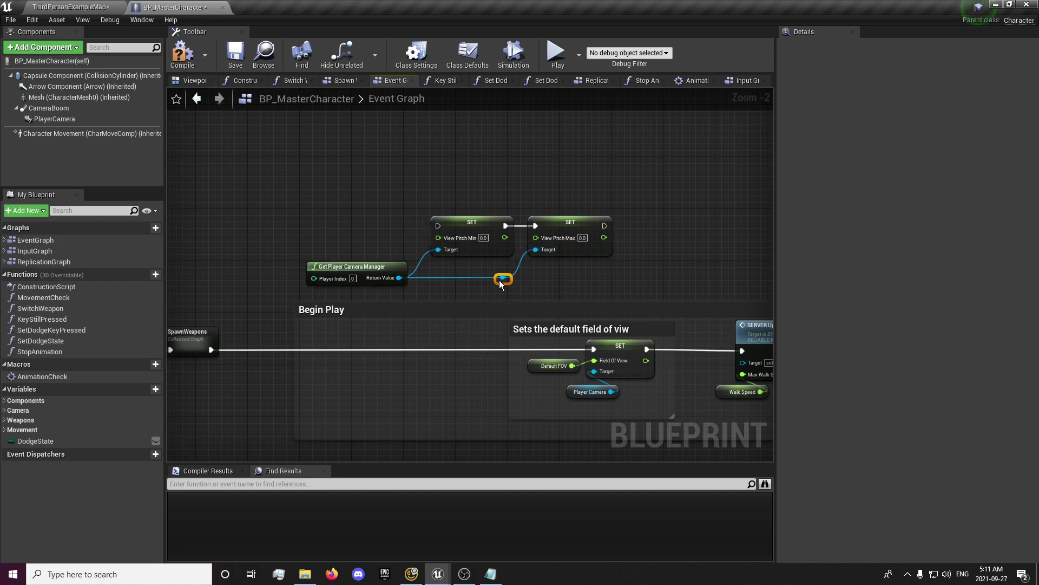
left_click(469, 271)
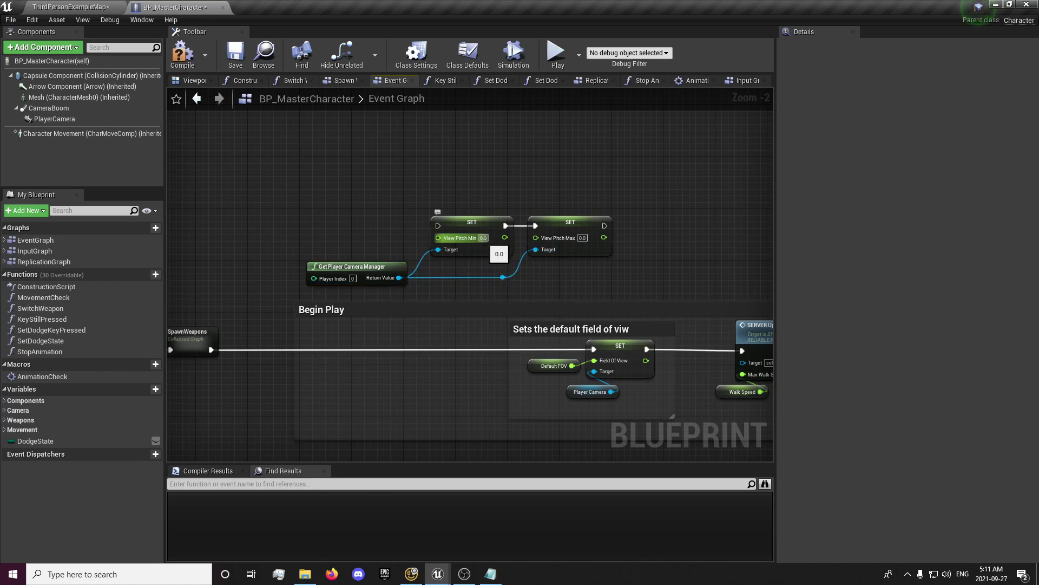
- Run the Pitch Min setter after SpawnWeapons and move the pitch nodes into the Begin Play comment
right_click_drag(238, 355, 284, 347)
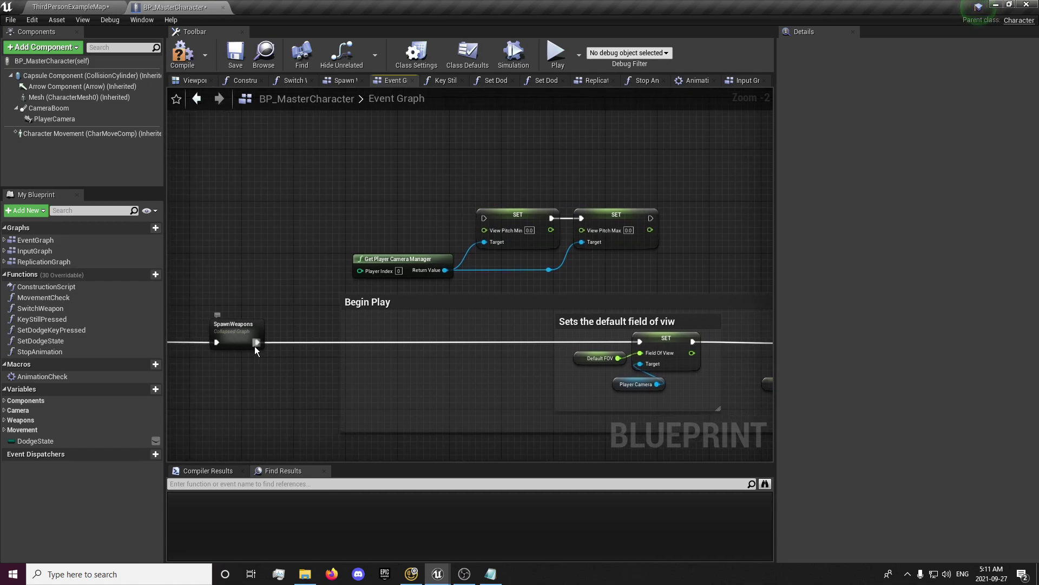
left_click_drag(256, 342, 484, 218)
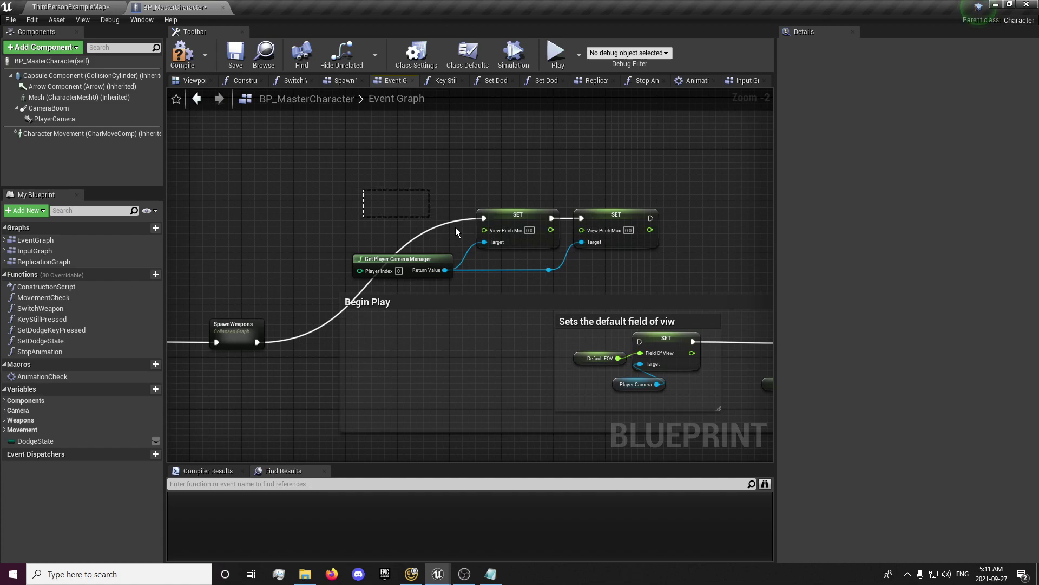
left_click_drag(456, 232, 603, 271)
left_click_drag(617, 216, 506, 339)
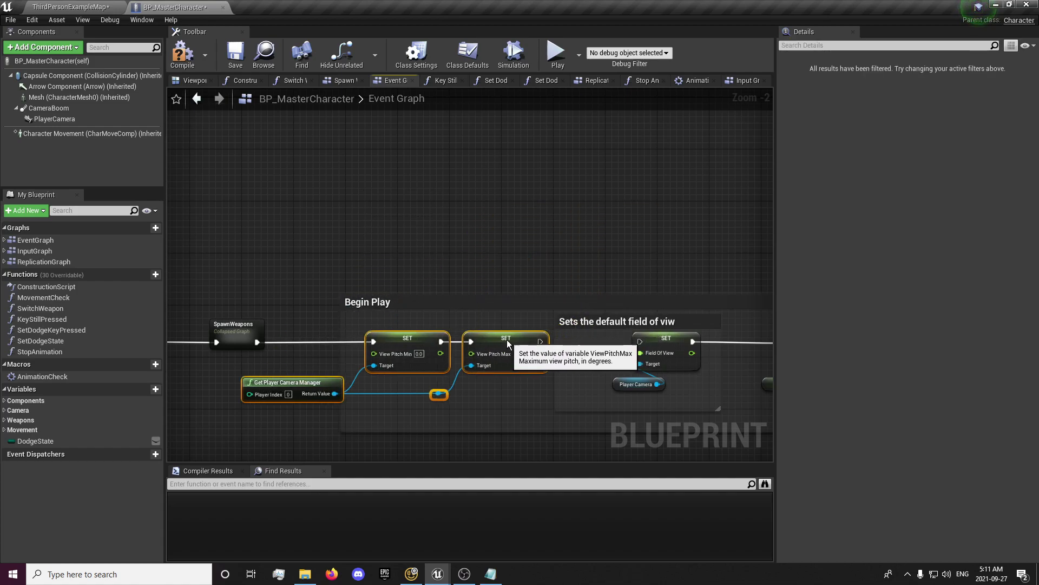
right_click_drag(301, 347, 449, 342)
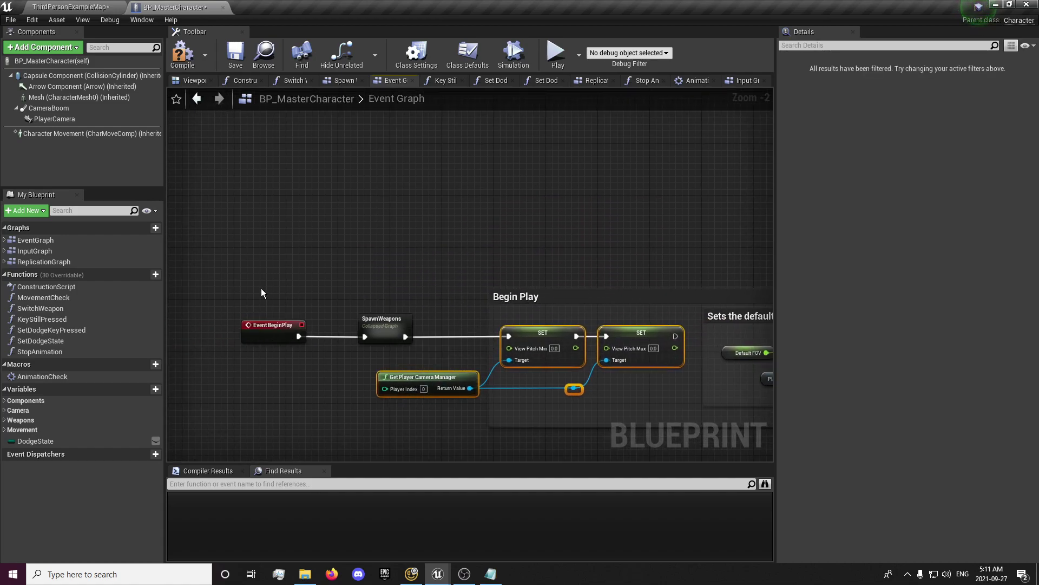
- Wrap the pitch nodes in a 'Limits the Camera Vertical Rotation' comment and chain Pitch Max into the FOV setter
left_click(382, 320)
right_click_drag(382, 310, 230, 289)
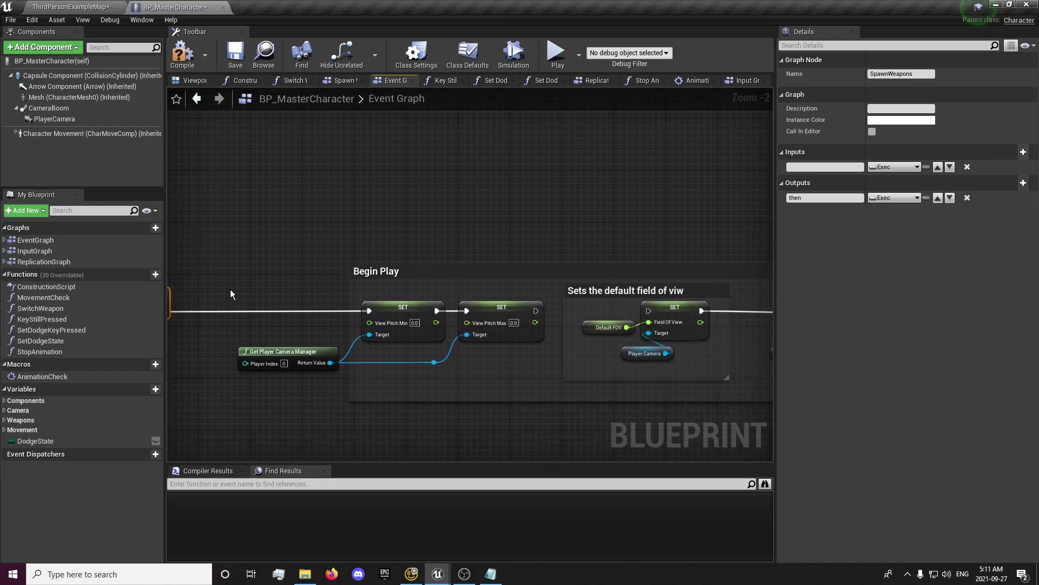
left_click_drag(230, 289, 474, 392)
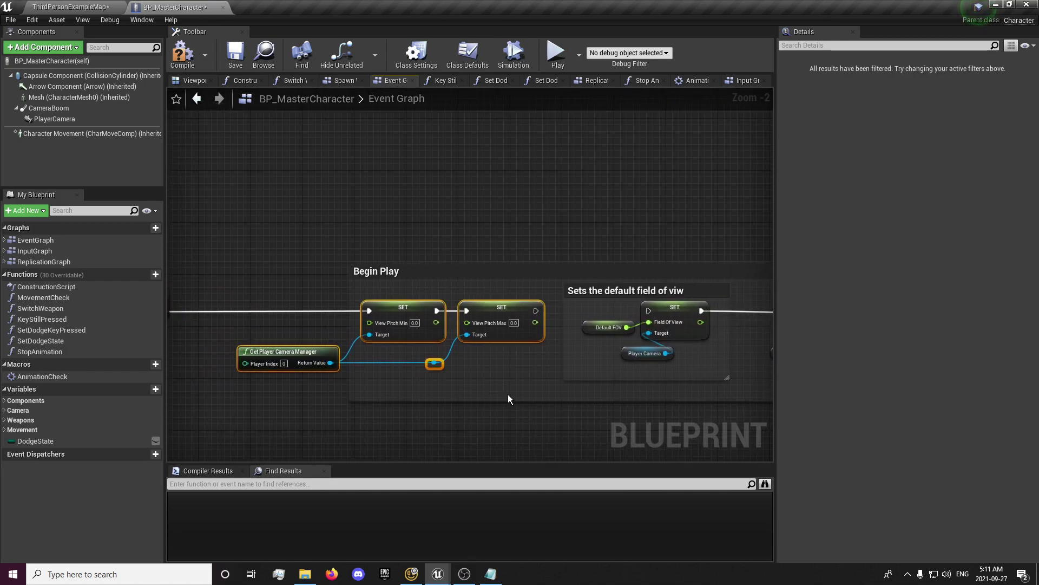
key("c")
type("Limits the Camera Vertical Rota")
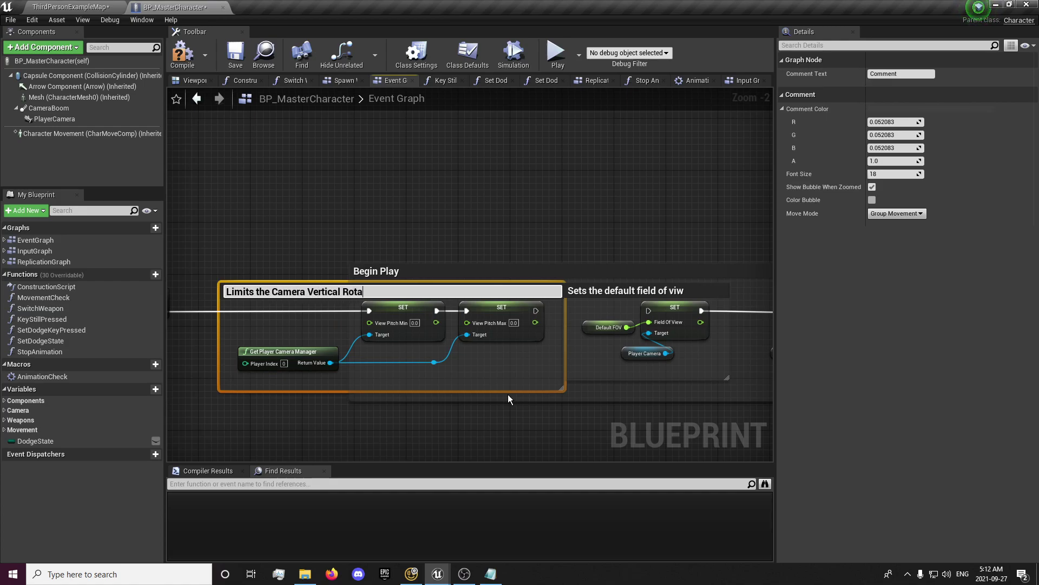
type("tion")
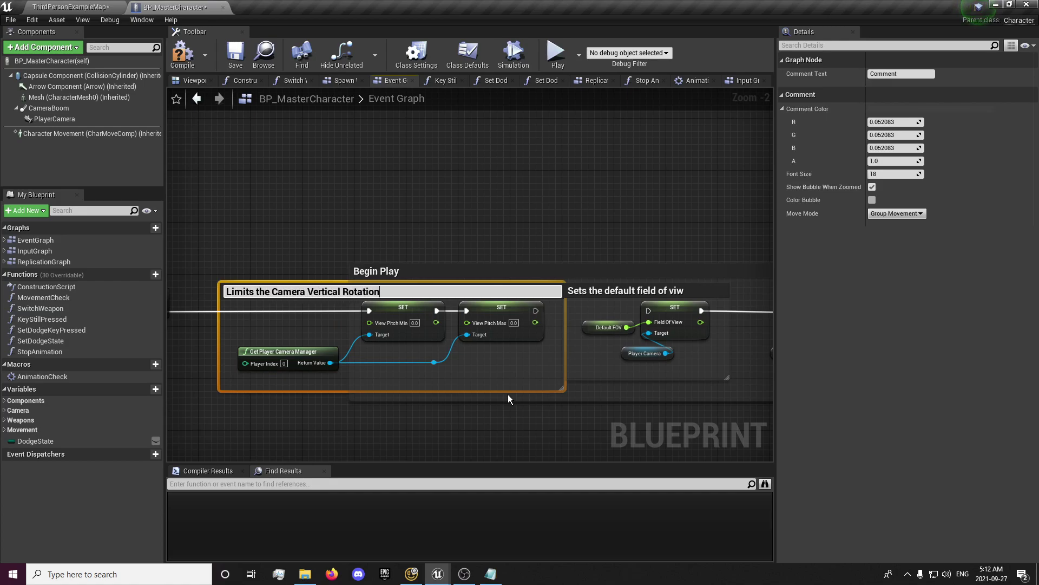
key("Return")
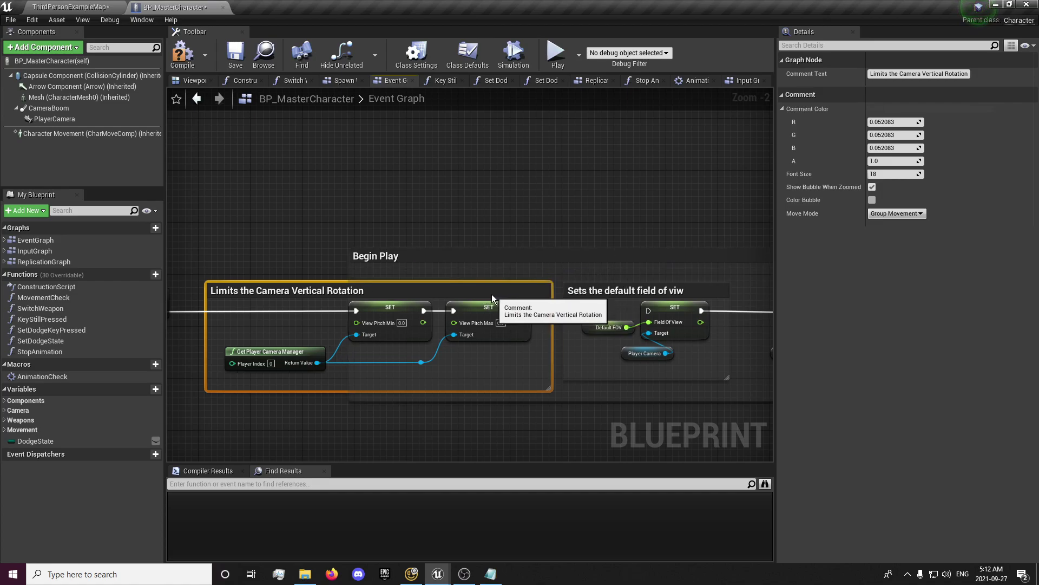
mouse_move(507, 295)
left_mouse_down()
mouse_move(494, 295)
mouse_move(649, 311)
left_mouse_up()
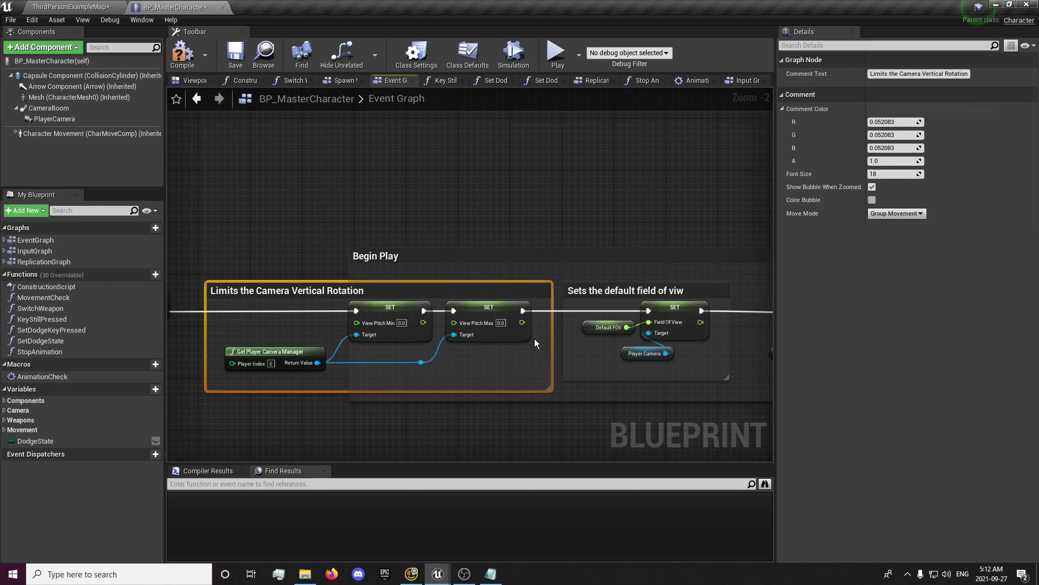
left_click(486, 369)
type("-80")
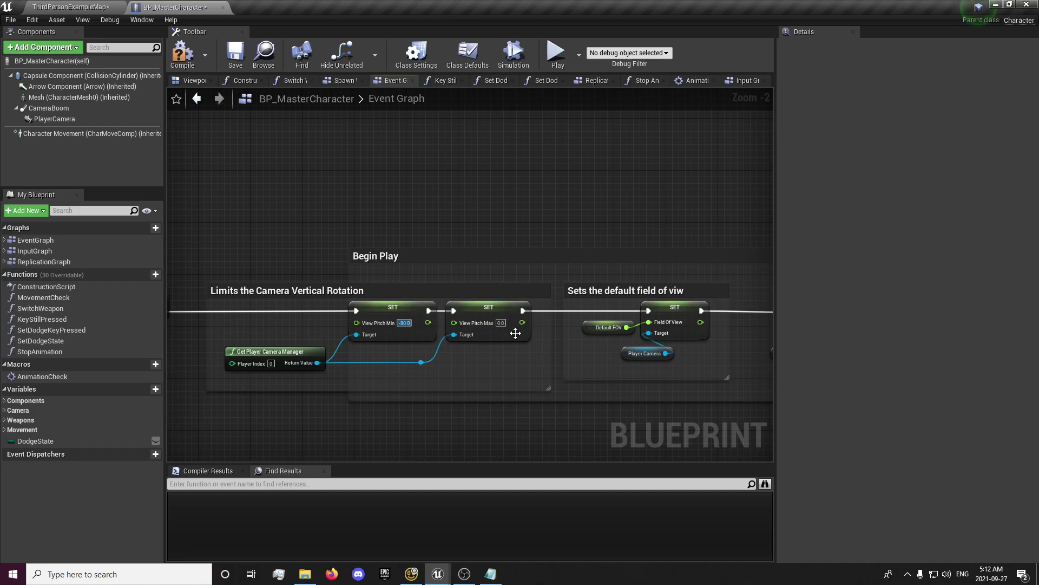
- Set View Pitch Max to 50, then compile and save BP_MasterCharacter
left_click(499, 323)
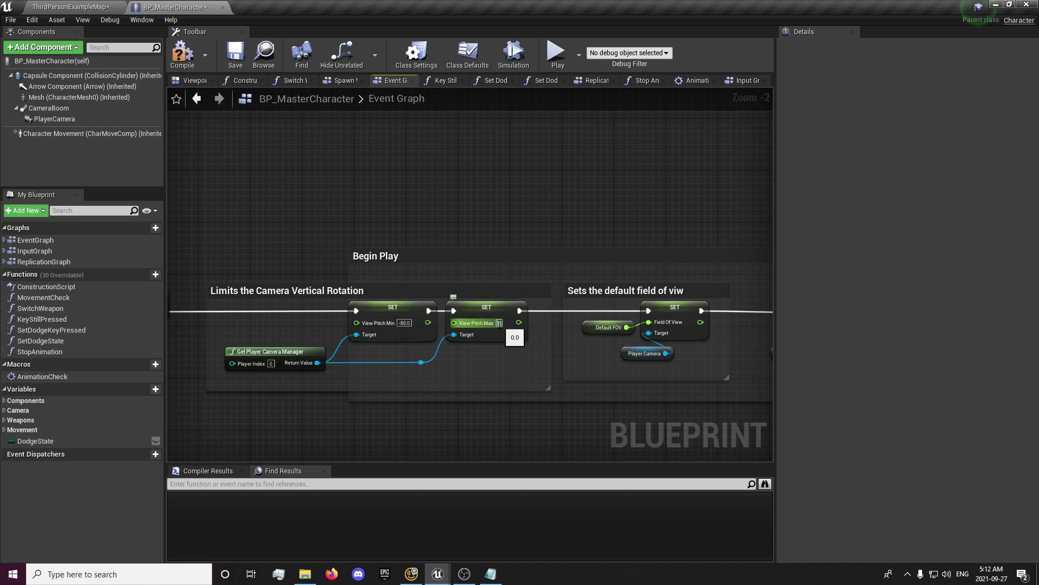
type("50")
key("Return")
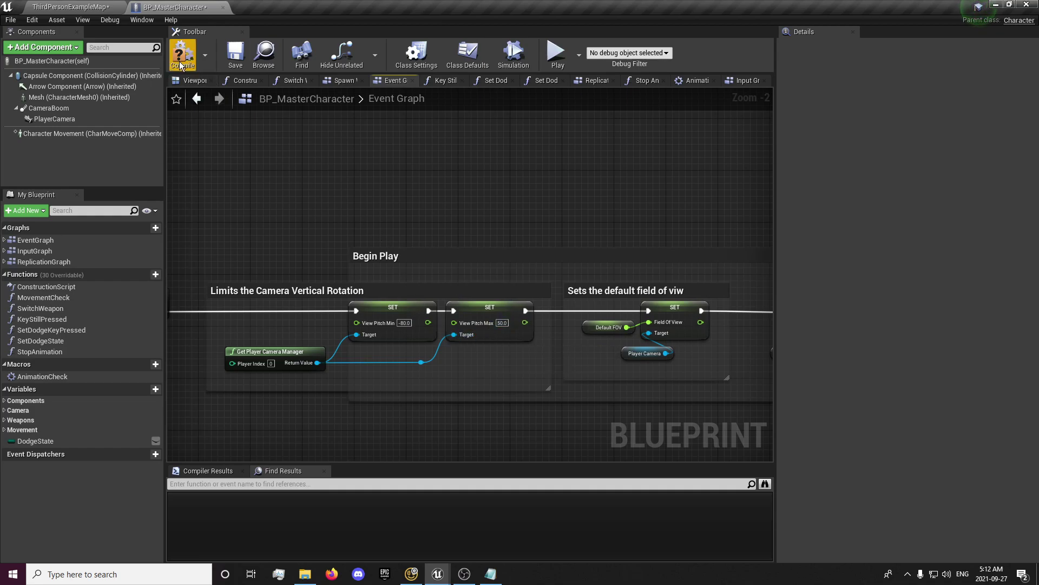
left_click(182, 53)
left_click(236, 53)
- Turn off Show Bubble When Zoomed, enlarge the Begin Play comment, and save again
scroll(531, 281, "down", 2)
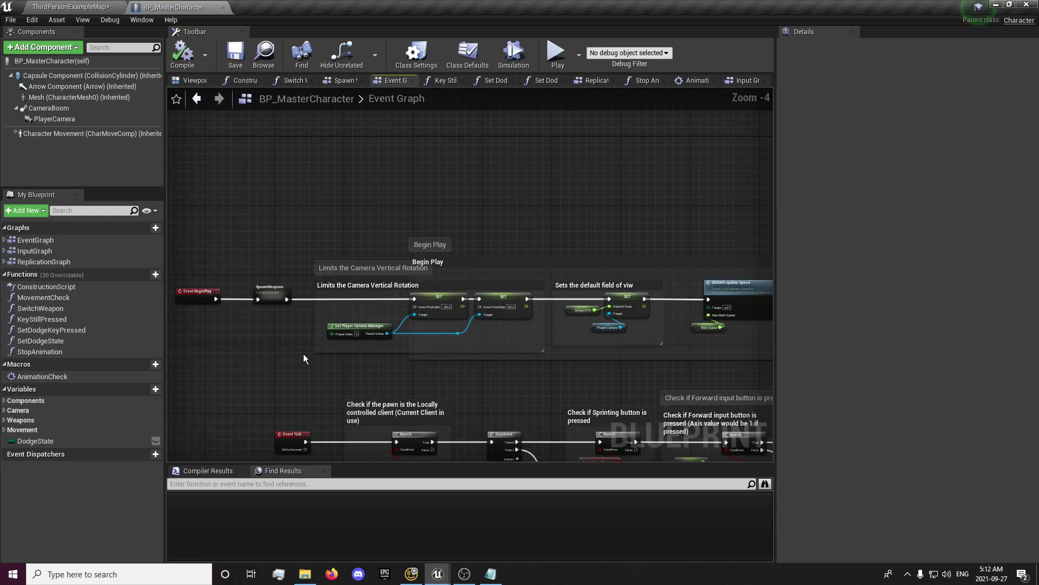
scroll(413, 282, "up", 3)
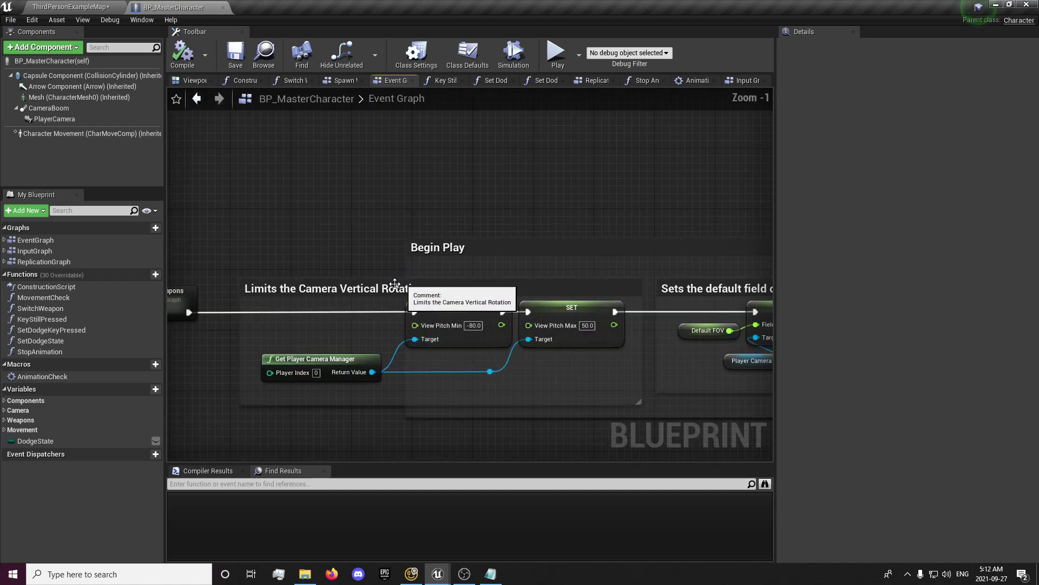
left_click(413, 284)
left_click(872, 187)
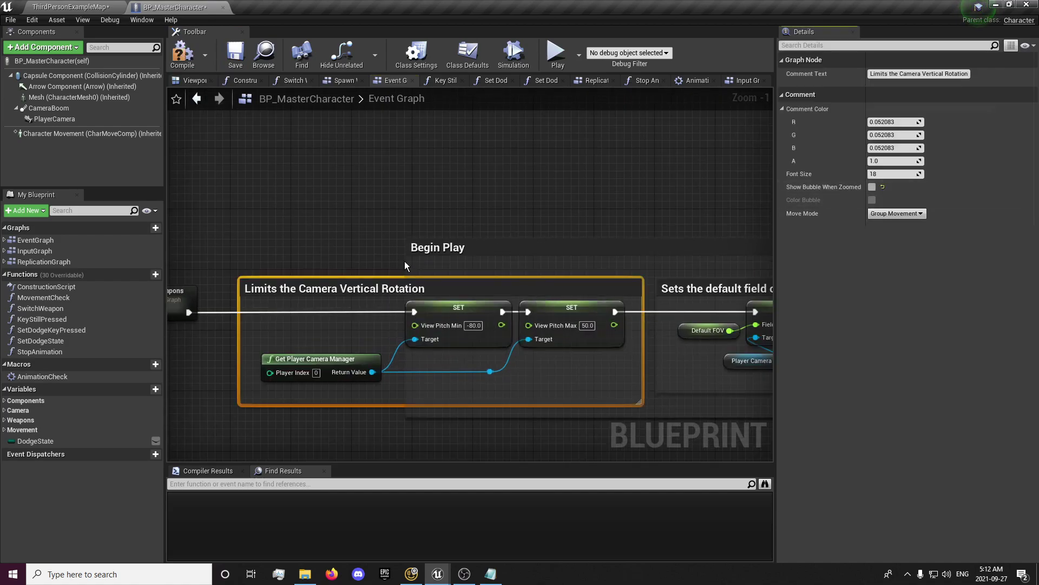
mouse_move(405, 261)
left_mouse_down()
mouse_move(523, 277)
mouse_move(358, 269)
left_mouse_up()
scroll(372, 313, "down", 4)
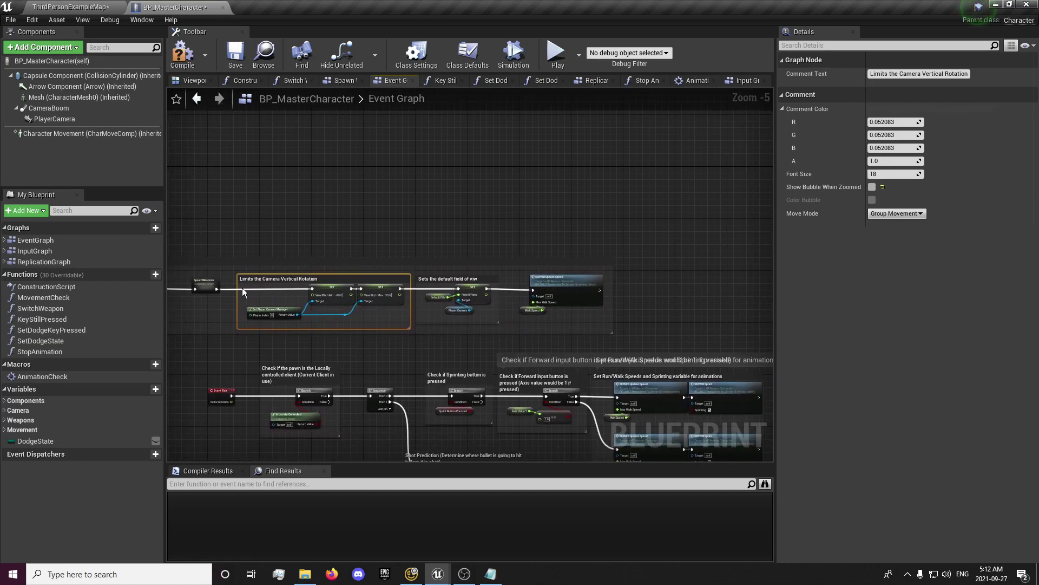
left_click(355, 314)
left_click(234, 57)
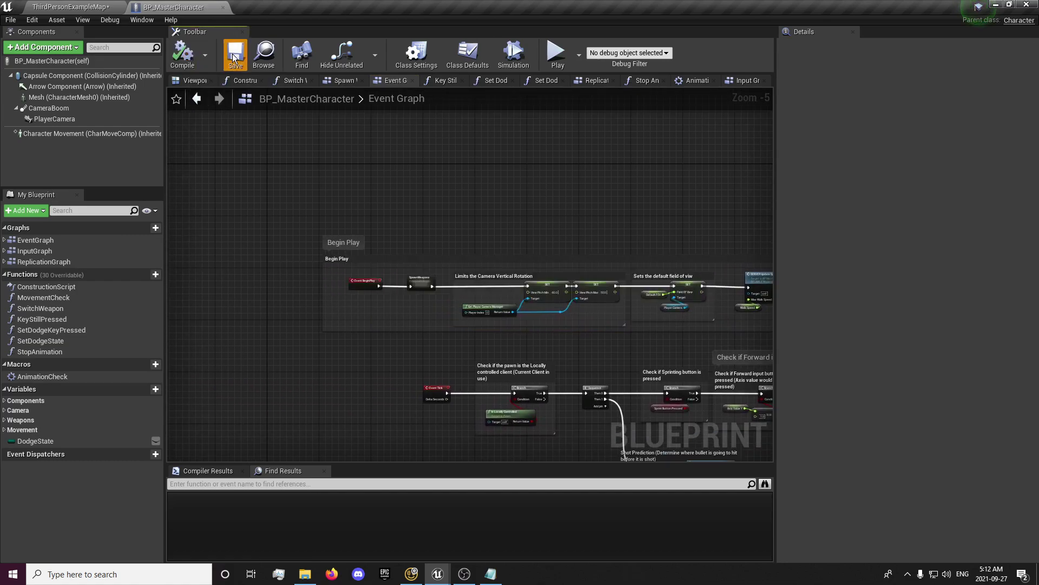
left_click(102, 6)
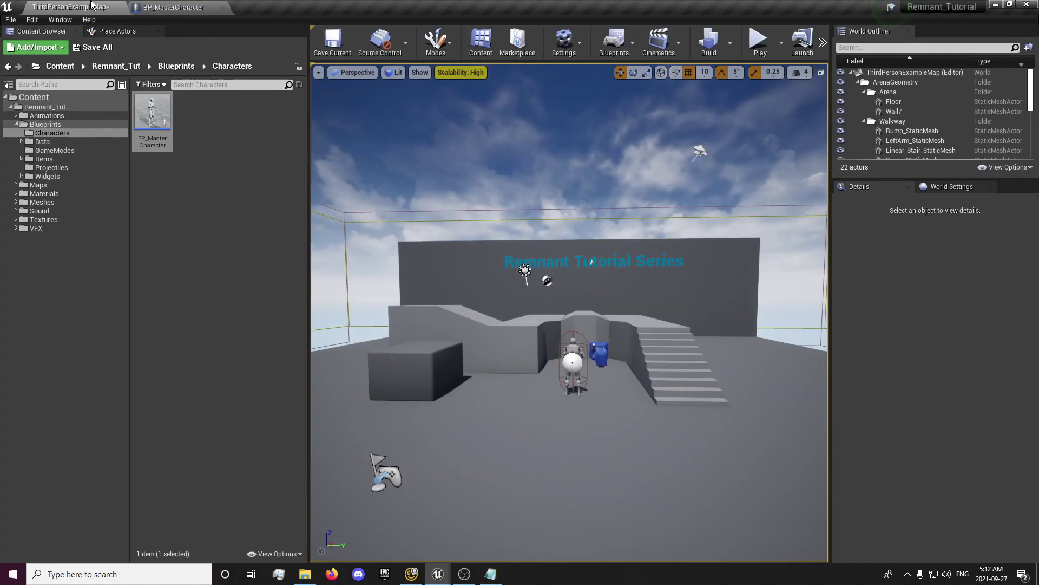
left_click(788, 45)
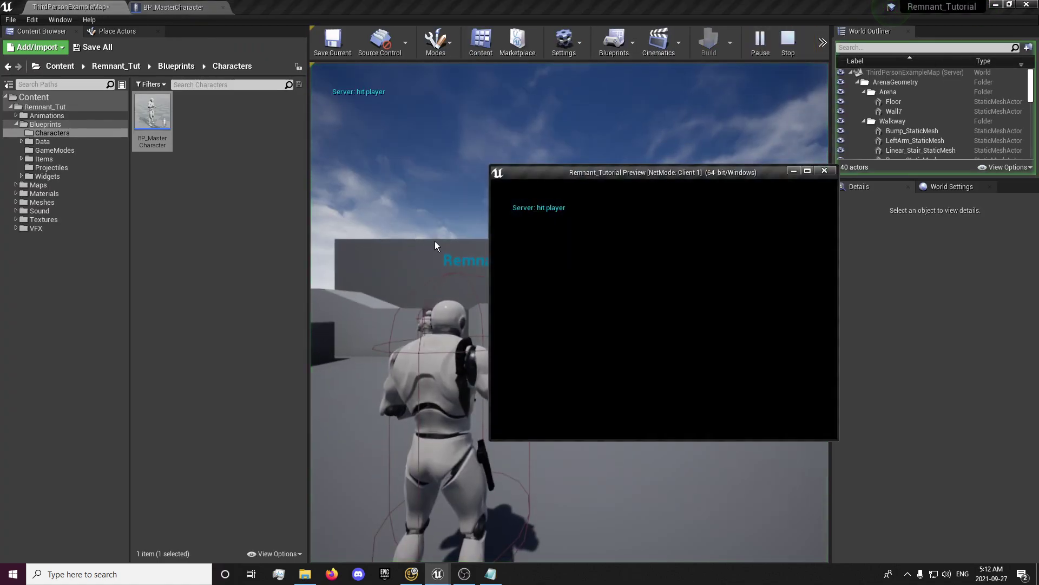
left_click(435, 245)
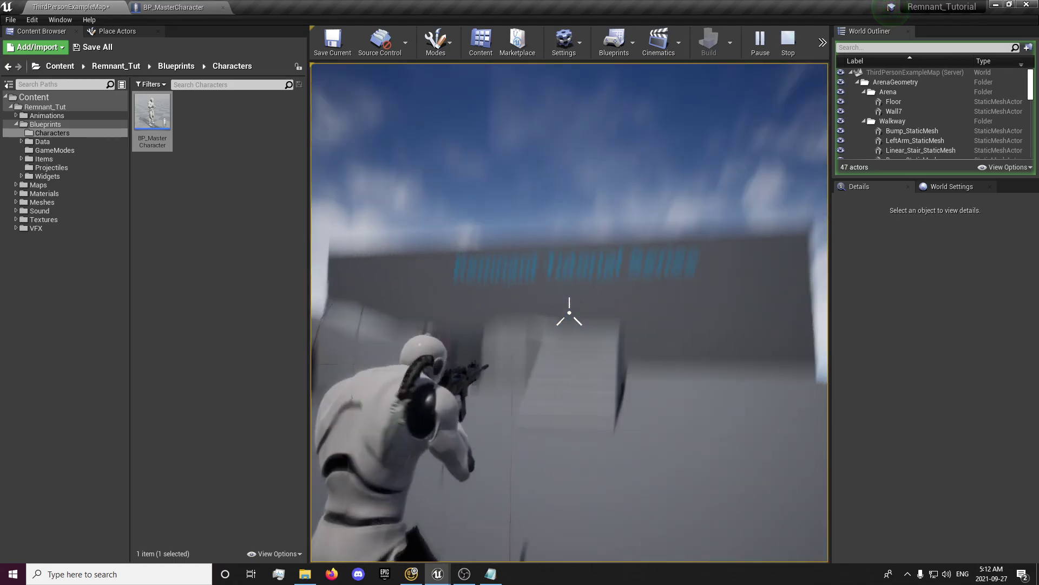
key("Escape")
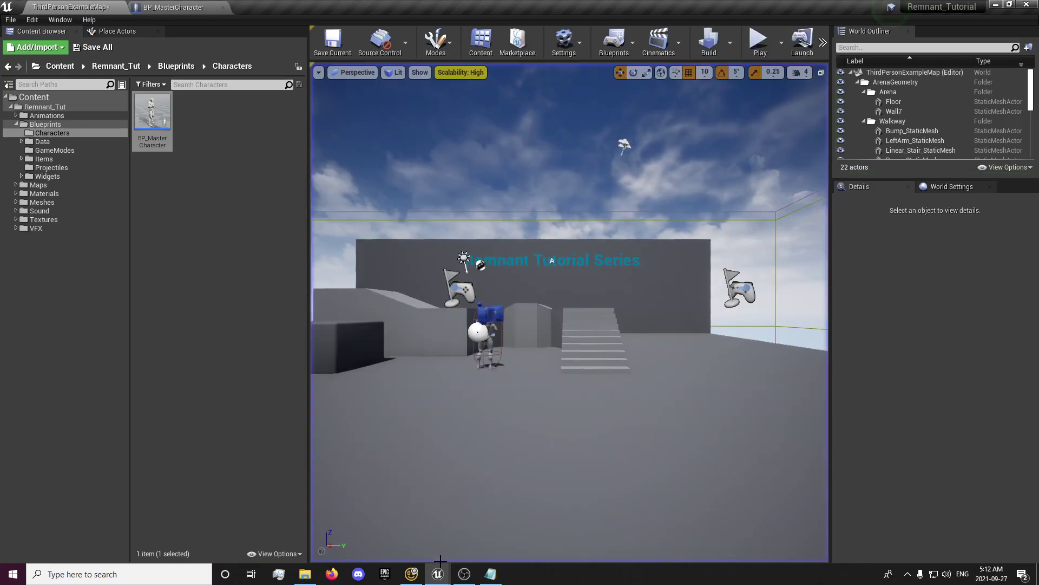
- Open MasterAnimBP's AnimGraph and bring the procedural shooting bone nodes into view
left_click(48, 116)
double_click(222, 123)
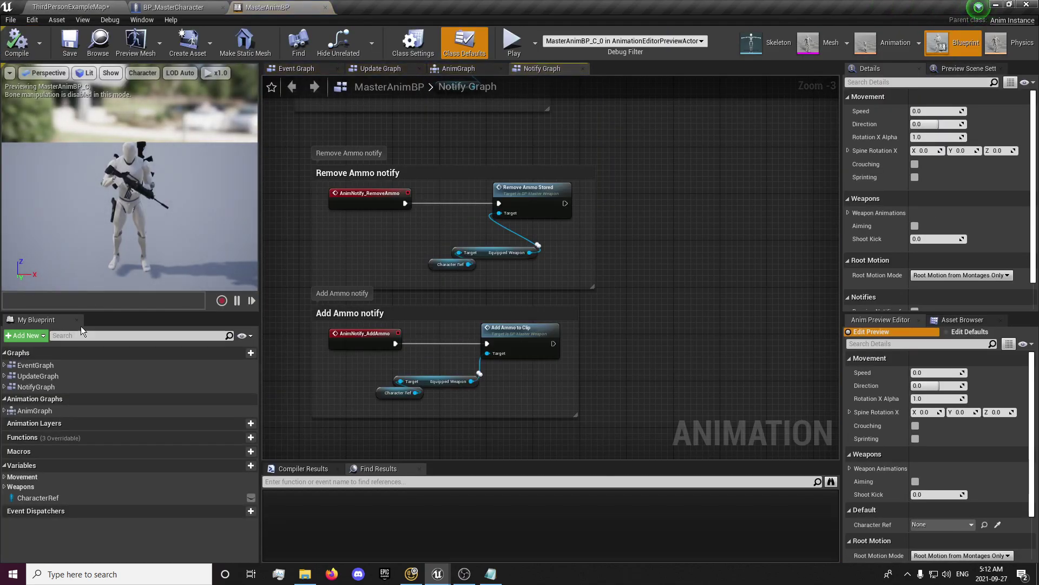
double_click(35, 410)
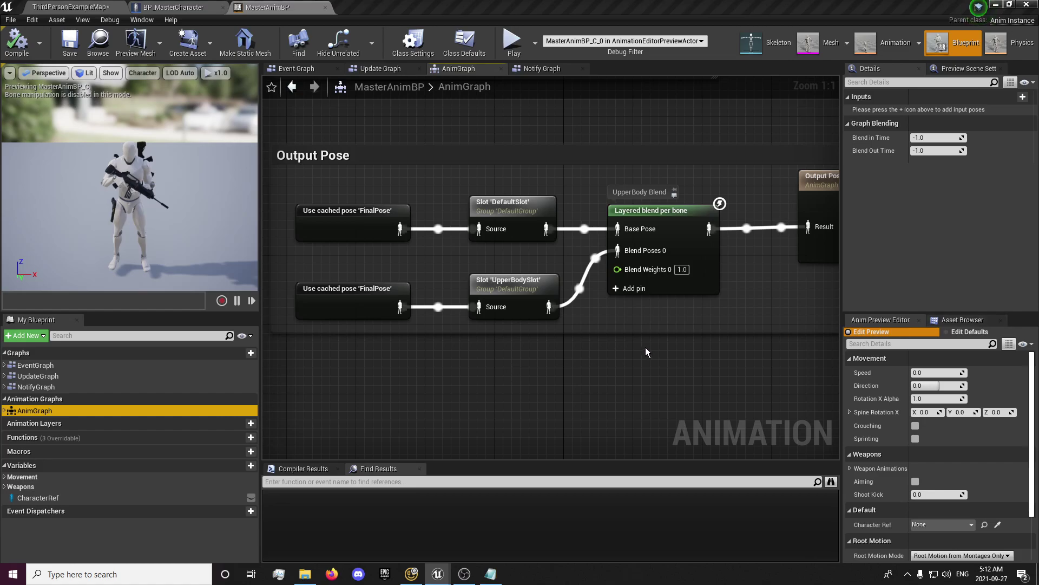
scroll(645, 352, "down", 4)
mouse_move(646, 352)
right_mouse_down()
mouse_move(502, 385)
mouse_move(482, 433)
right_mouse_up()
scroll(460, 332, "up", 1)
scroll(675, 326, "up", 1)
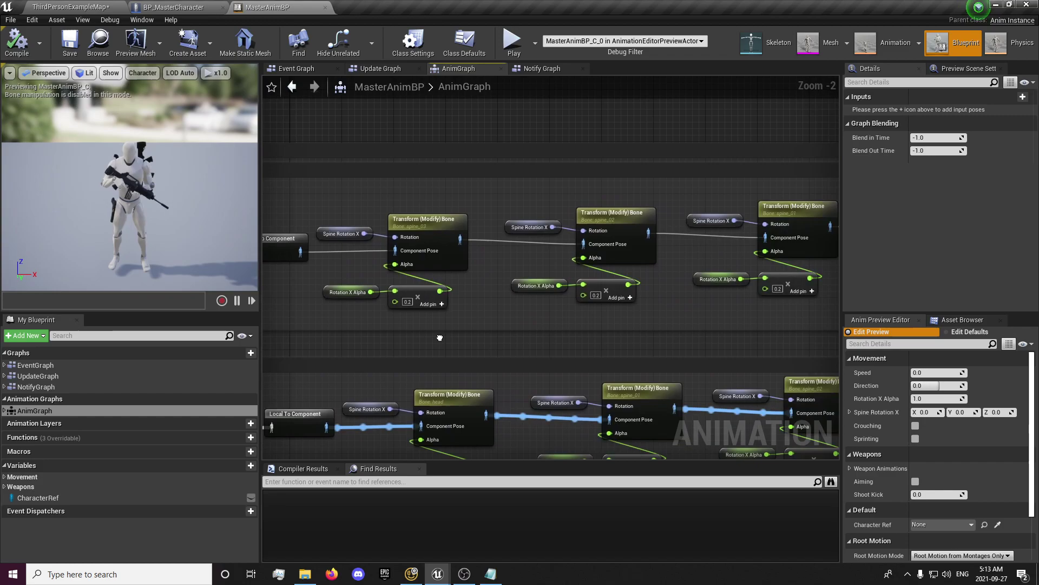
- Set the spine_01 Rotation X Alpha multiplier to 0.25
right_click_drag(675, 325, 587, 330)
scroll(652, 295, "up", 2)
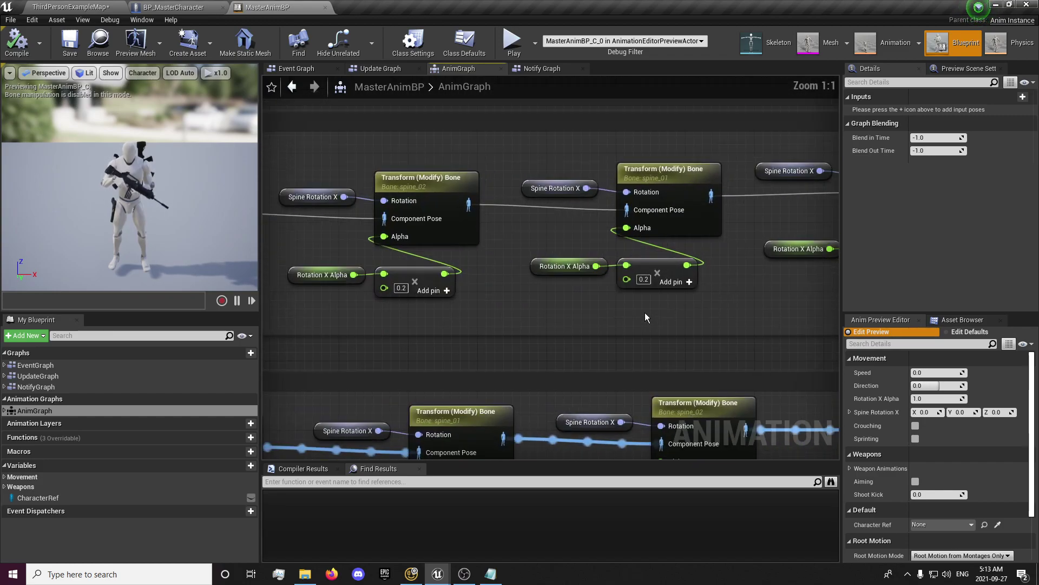
left_click(644, 279)
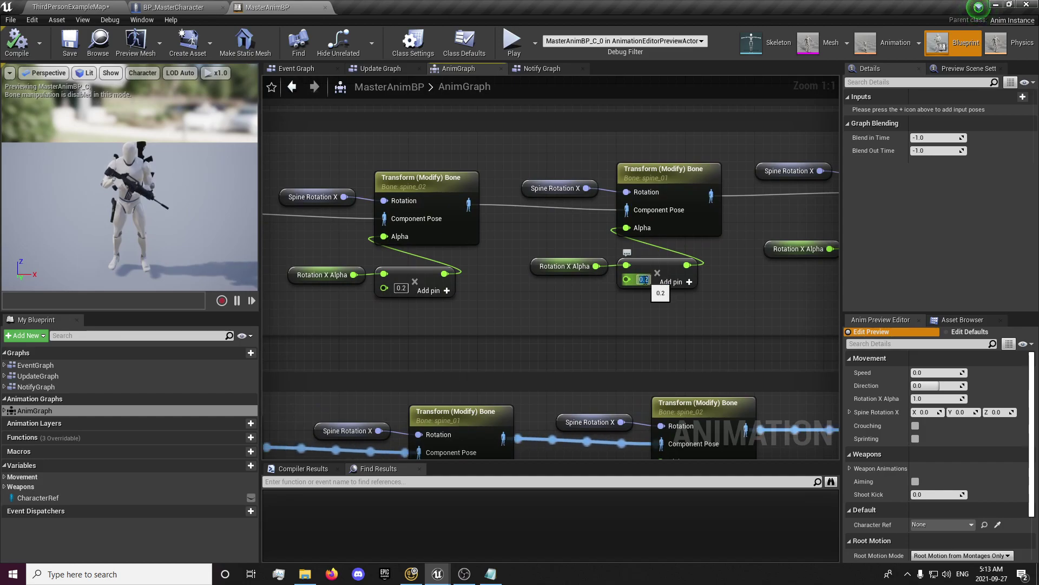
type("0.25")
key("Return")
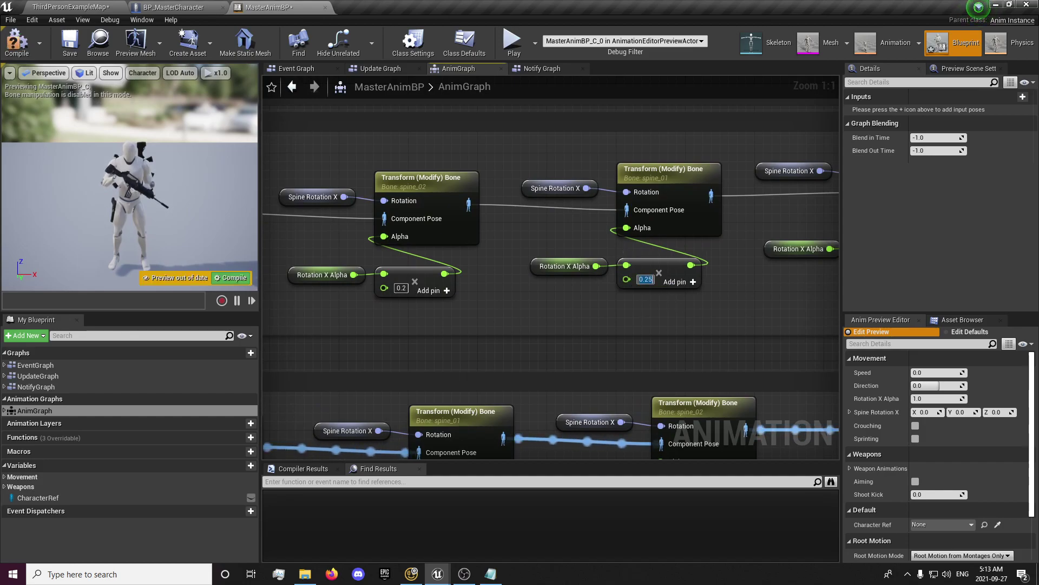
- Set both clavicle alpha multipliers to 0.4
right_click_drag(753, 340, 348, 341)
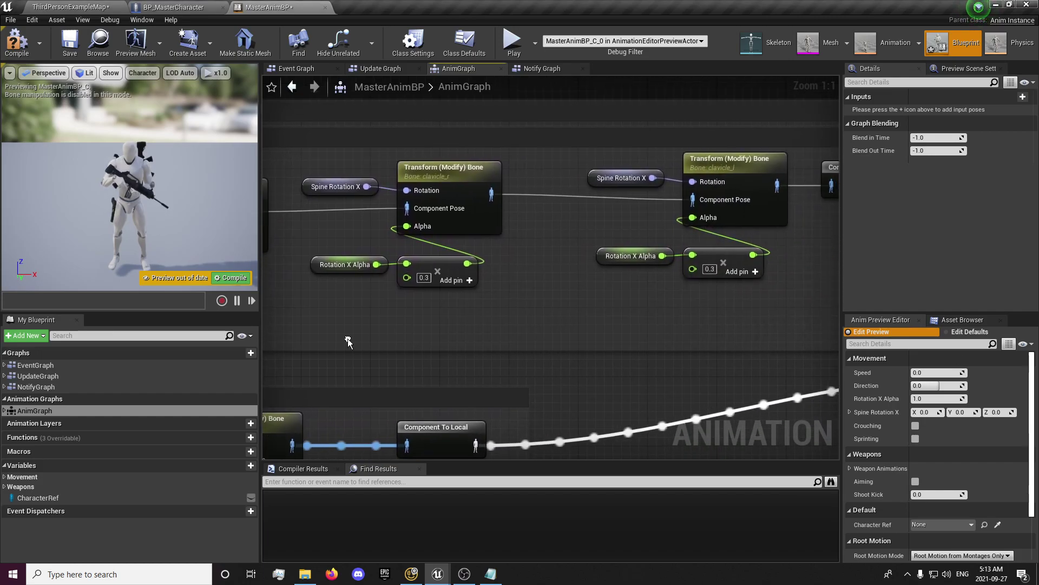
left_click(426, 277)
type("0.4")
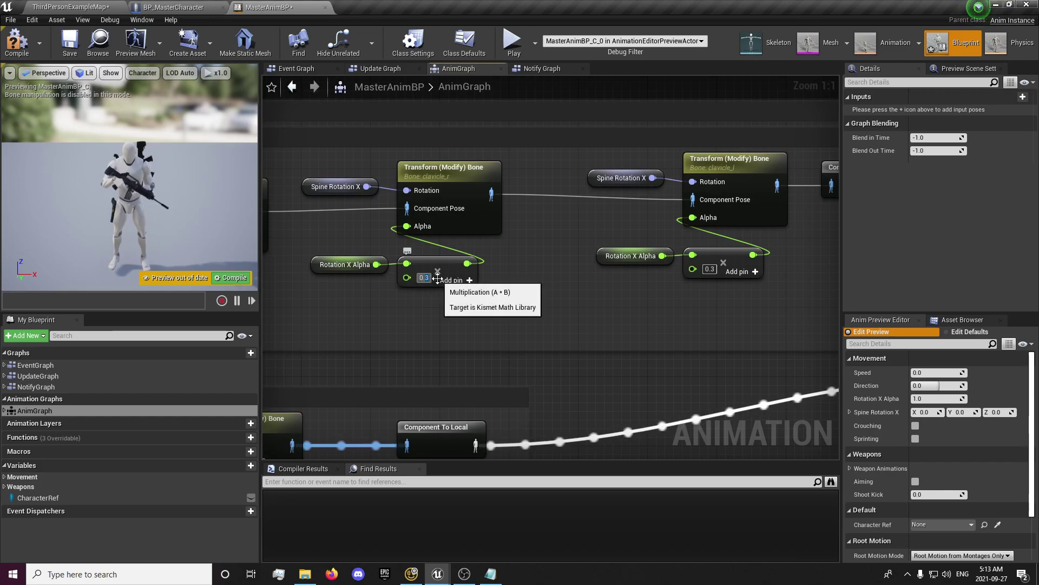
key("Return")
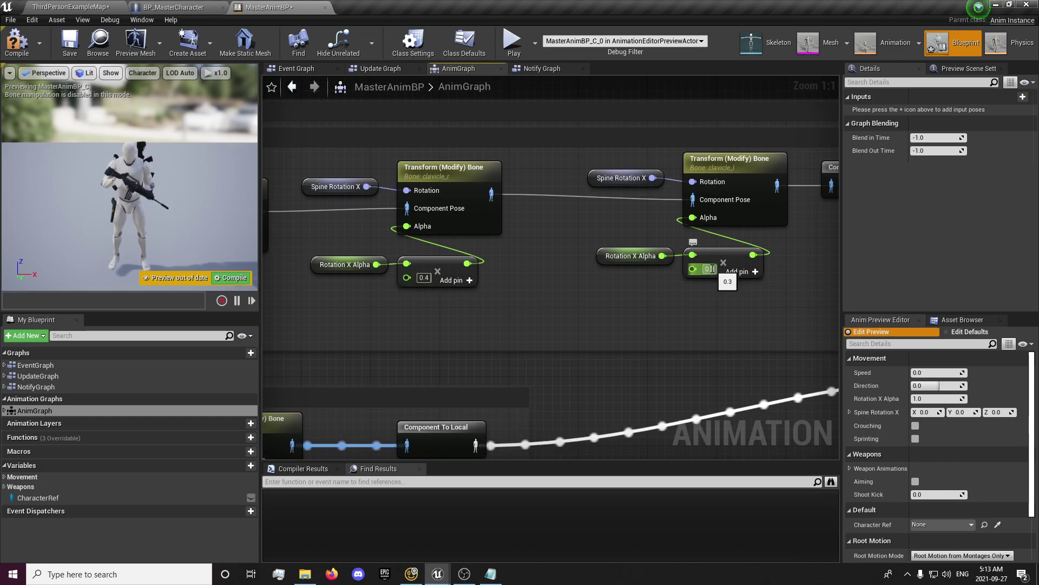
type("0.4")
right_click_drag(487, 325, 636, 349)
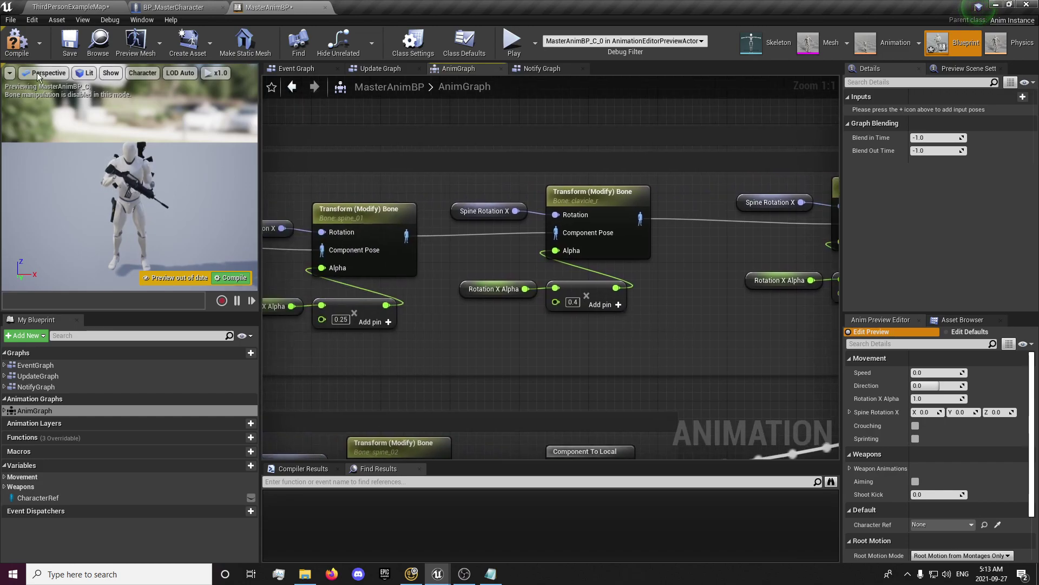
- Compile and save MasterAnimBP, then play-test the aim pose from the level
left_click(17, 43)
left_click(70, 46)
left_click(70, 7)
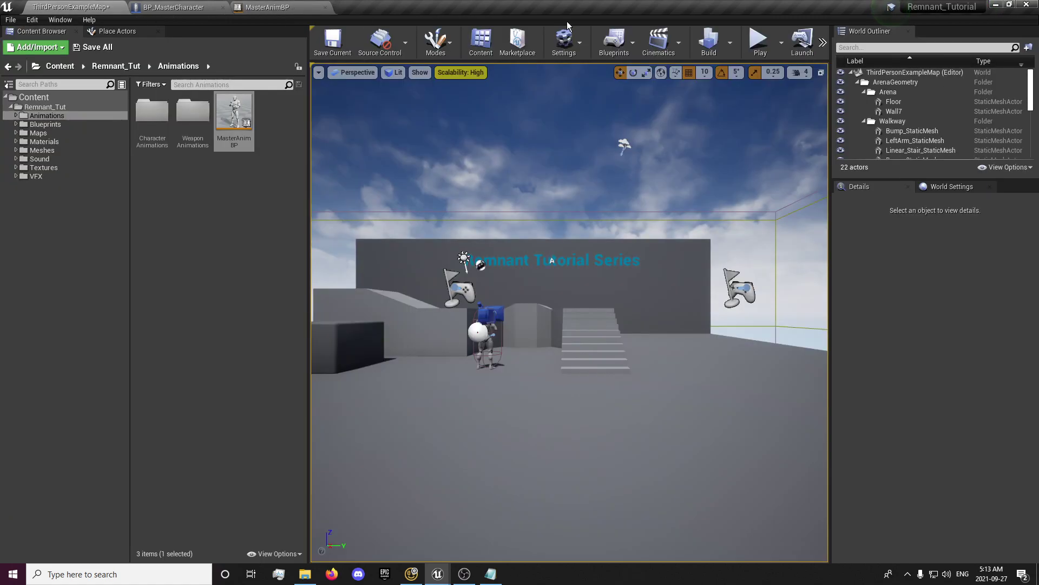
left_click(772, 40)
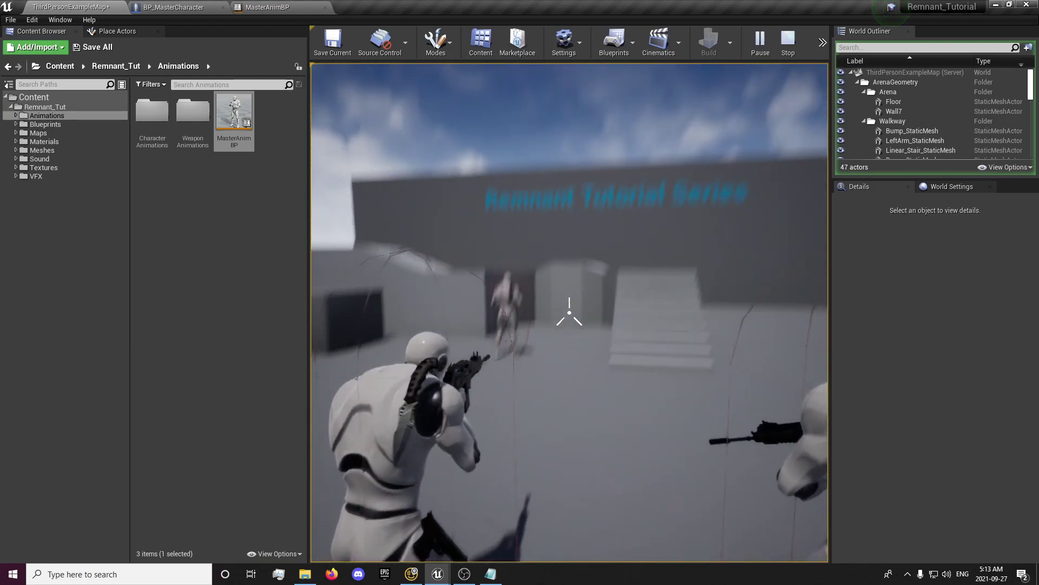
key("Escape")
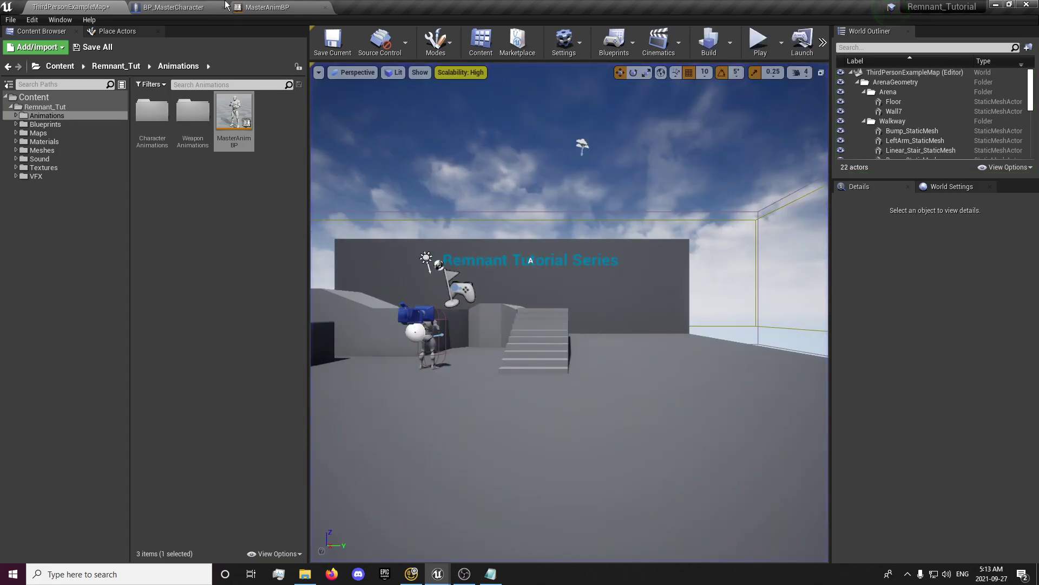
- Play-test from BP_MasterCharacter, aiming the weapon to check downward pitch
left_click(265, 7)
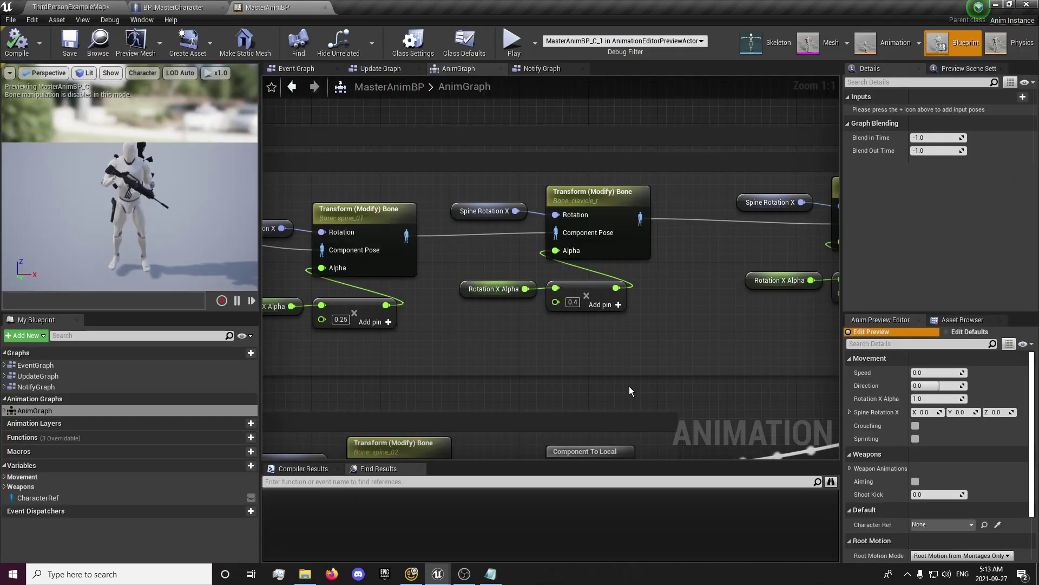
left_click(179, 7)
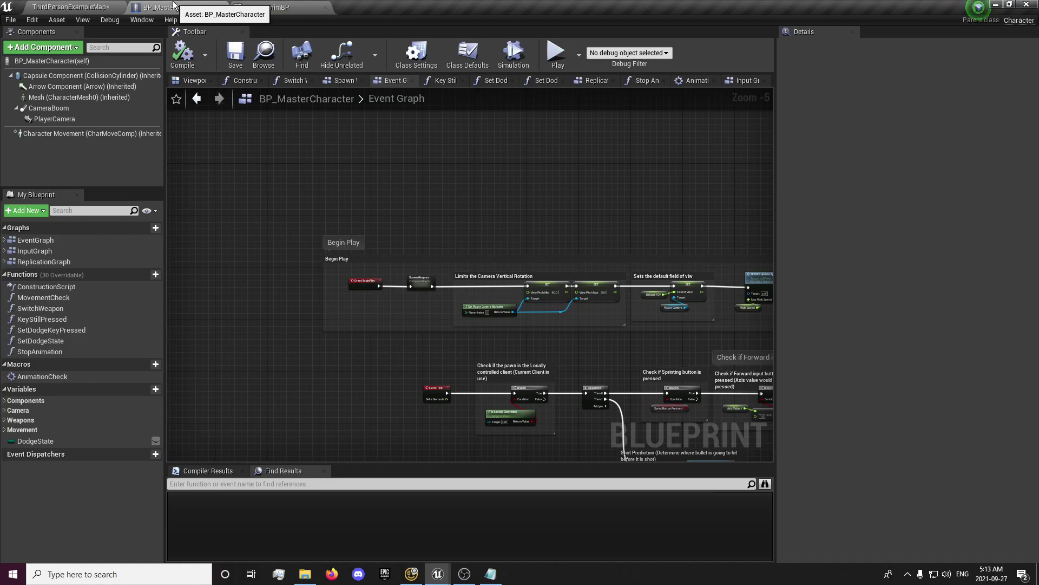
left_click(558, 55)
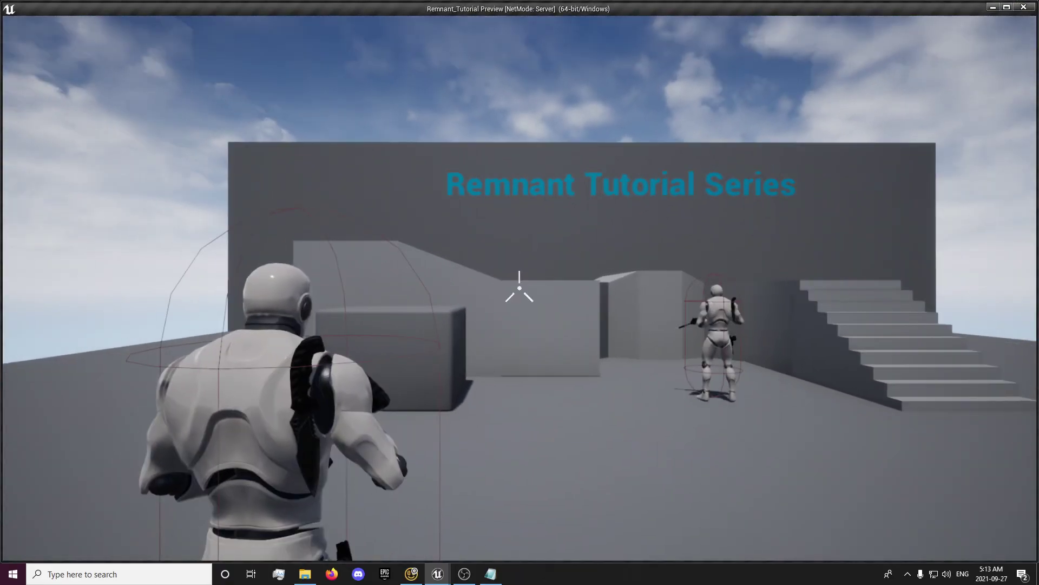
right_click(519, 288)
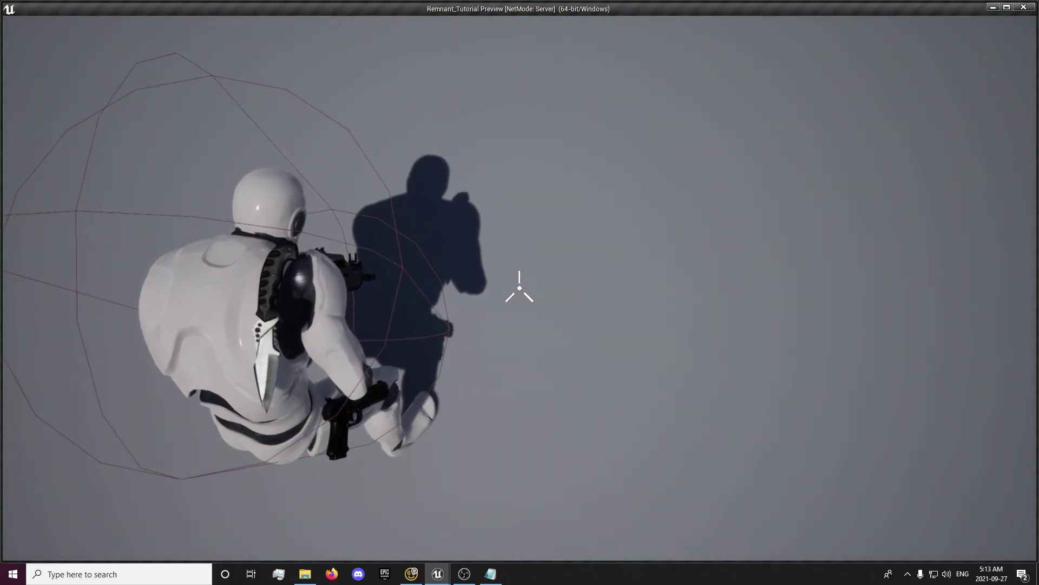
key("Escape")
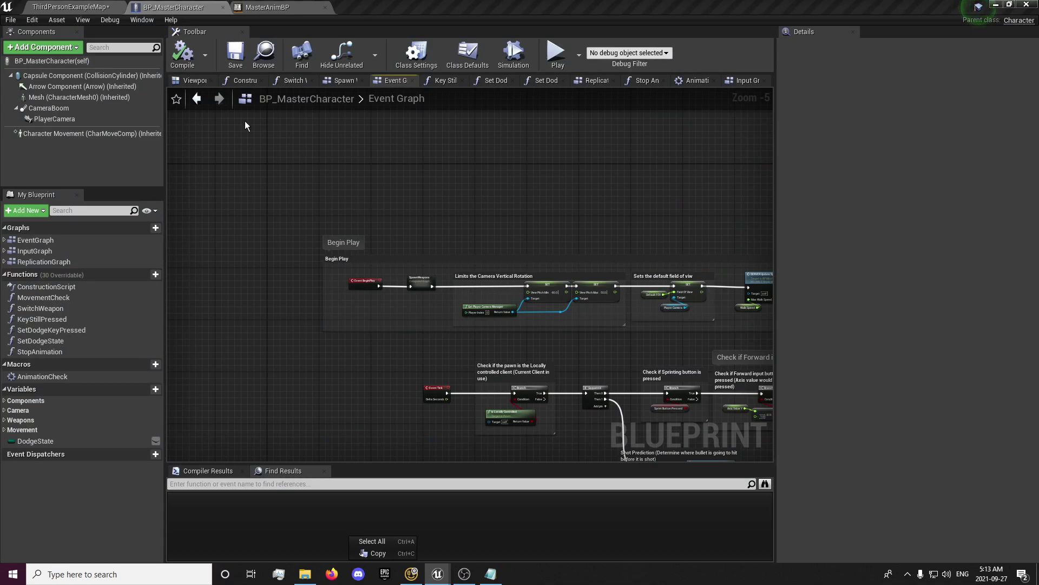
- Run one more play test from the level, release control with Shift+F1, and reopen the character's event graph
left_click(267, 7)
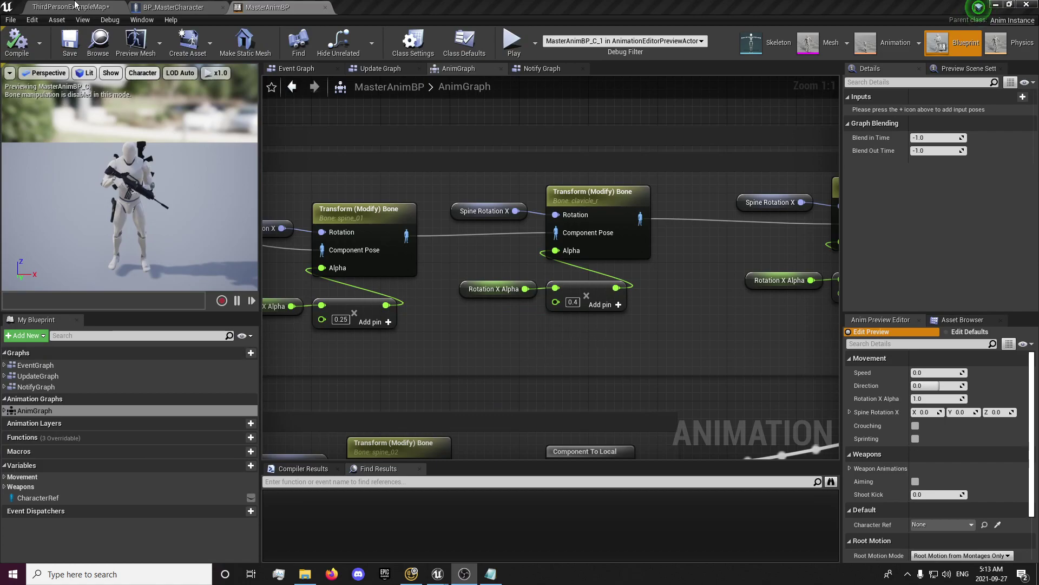
left_click(71, 7)
left_click(759, 41)
left_click(452, 196)
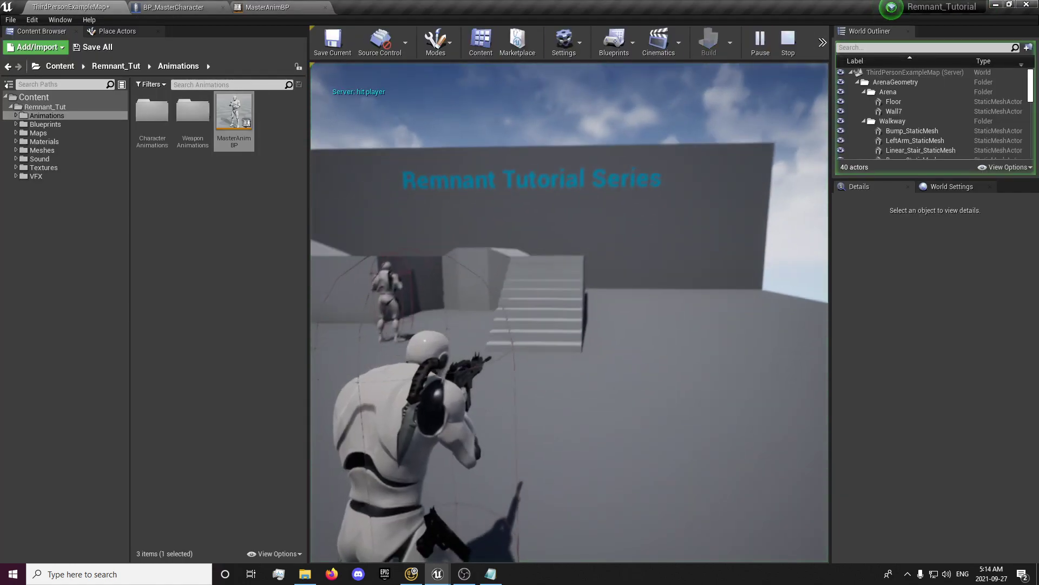
key("shift+F1")
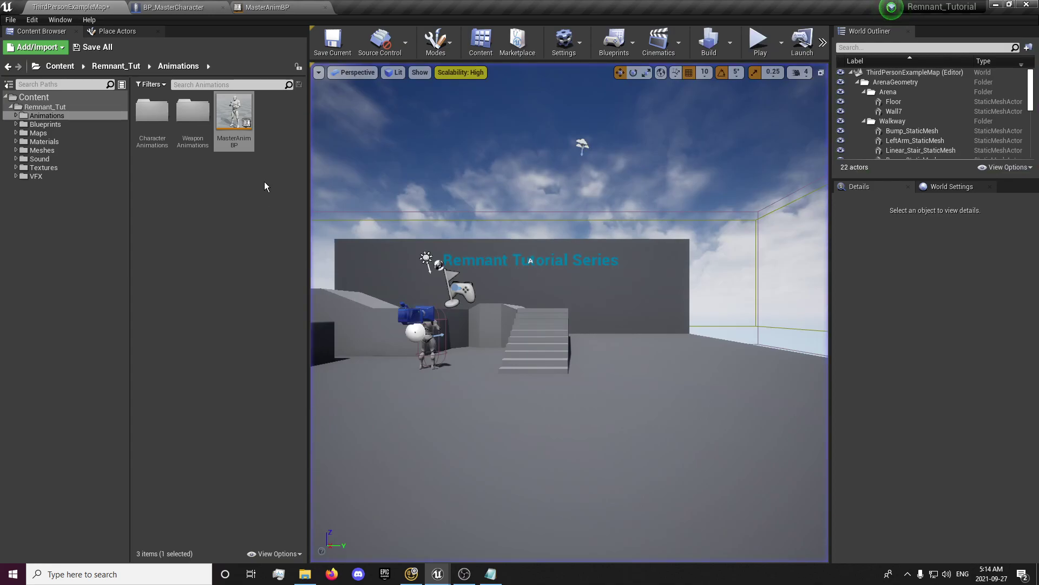
left_click(174, 7)
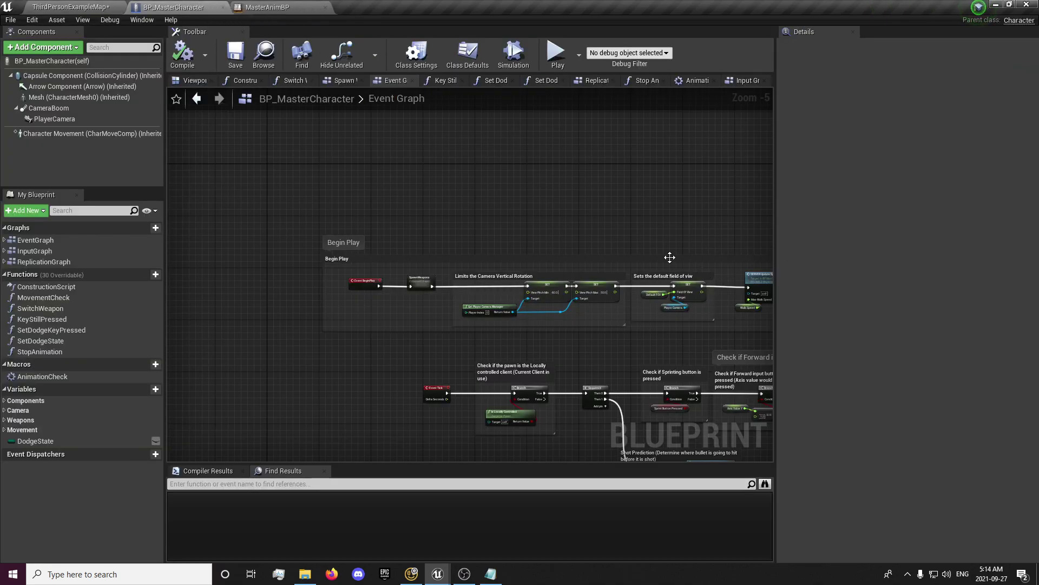
- Duplicate the first Spine Rotation X Transform Bone node group and place it to the left
left_click(267, 7)
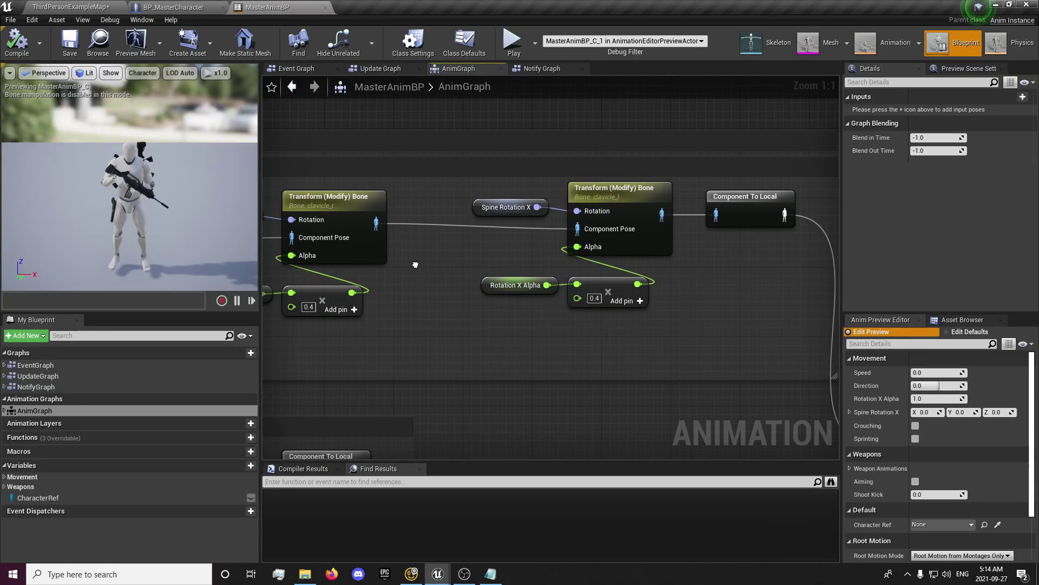
scroll(350, 253, "down", 2)
right_click_drag(349, 253, 479, 251)
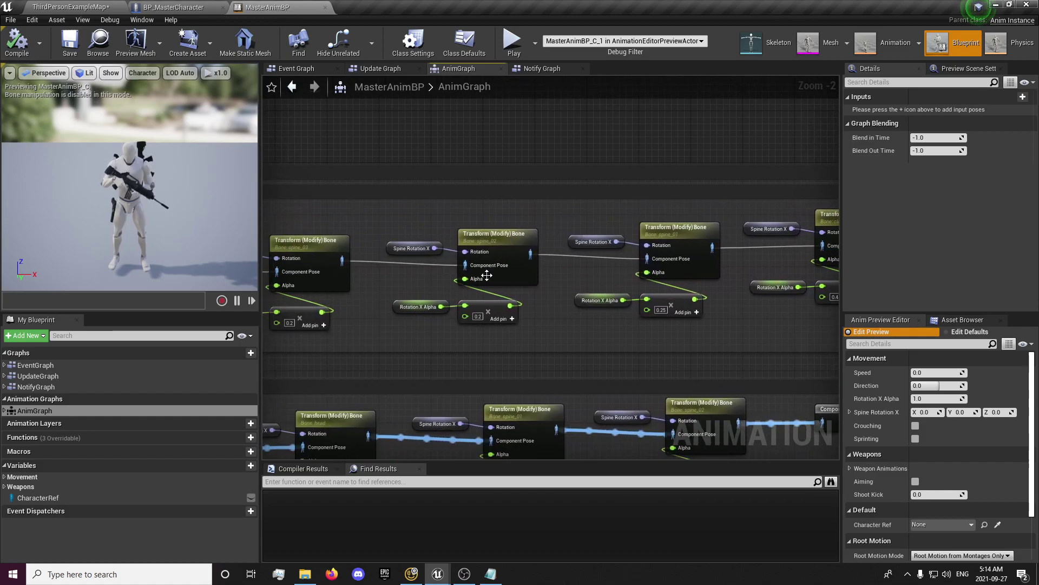
mouse_move(480, 250)
left_mouse_down()
mouse_move(542, 284)
mouse_move(379, 282)
left_mouse_up()
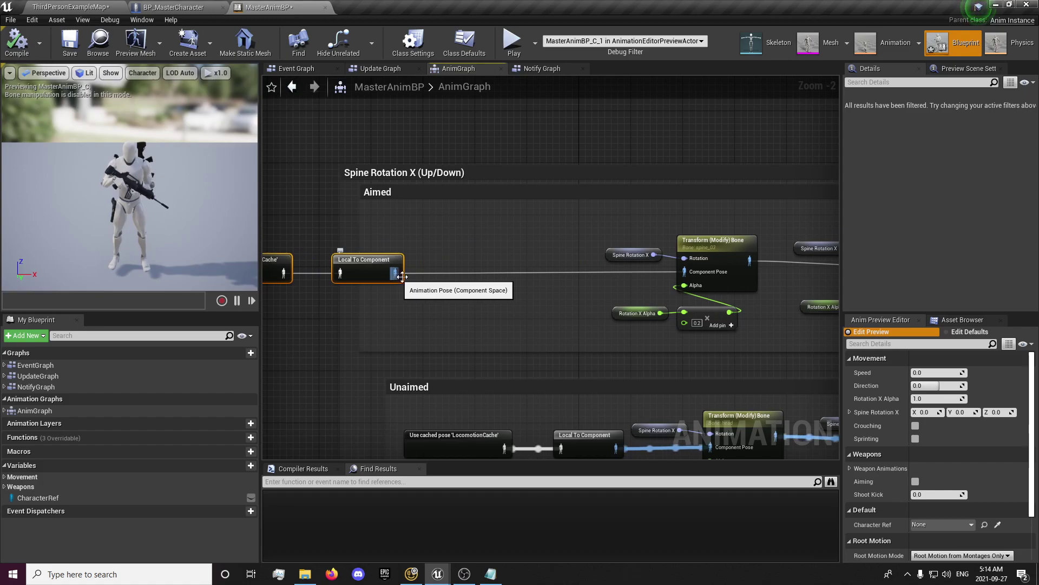
left_click_drag(556, 228, 730, 325)
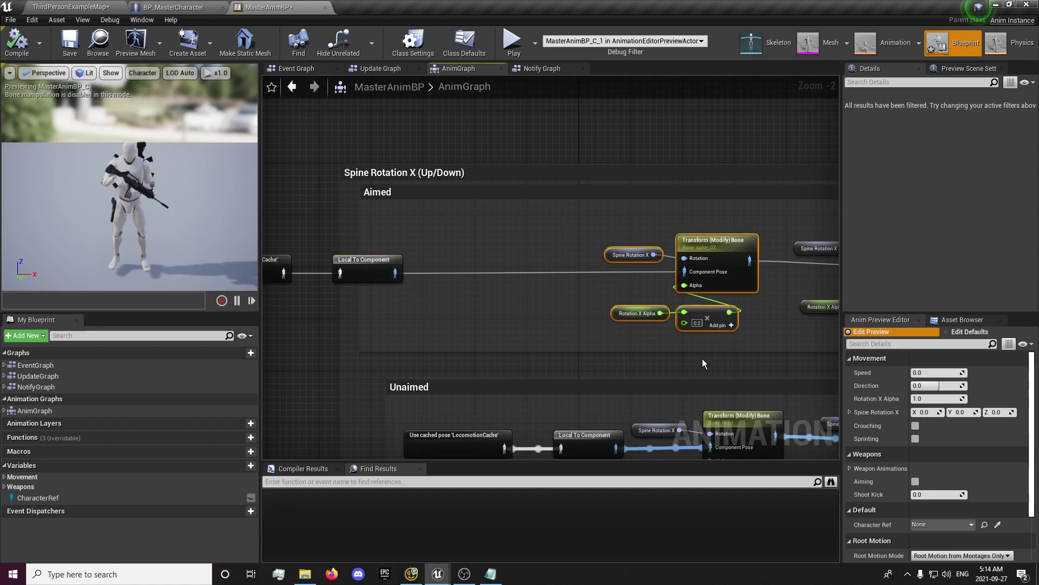
key("ctrl+c")
key("ctrl+v")
left_click_drag(541, 244, 523, 244)
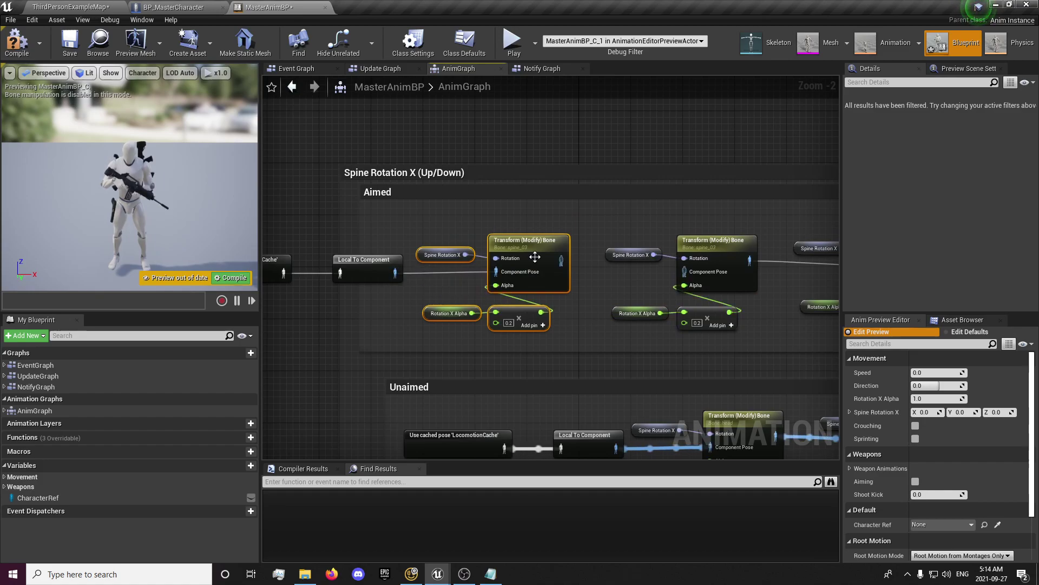
- Wire the duplicate in front of the aimed spine chain with an alpha multiplier of 0.4
left_click_drag(562, 260, 685, 272)
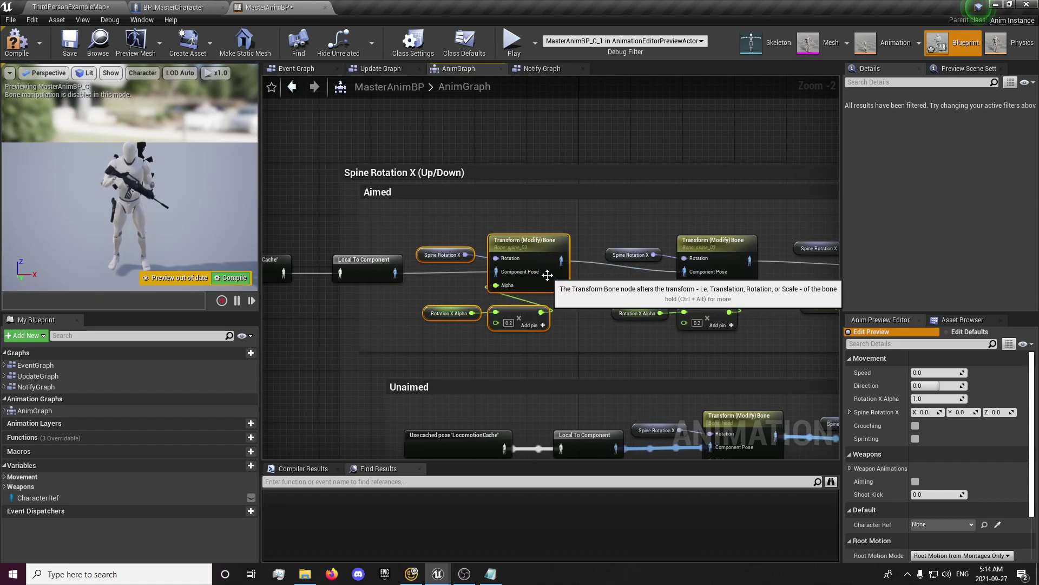
left_click_drag(546, 279, 555, 285)
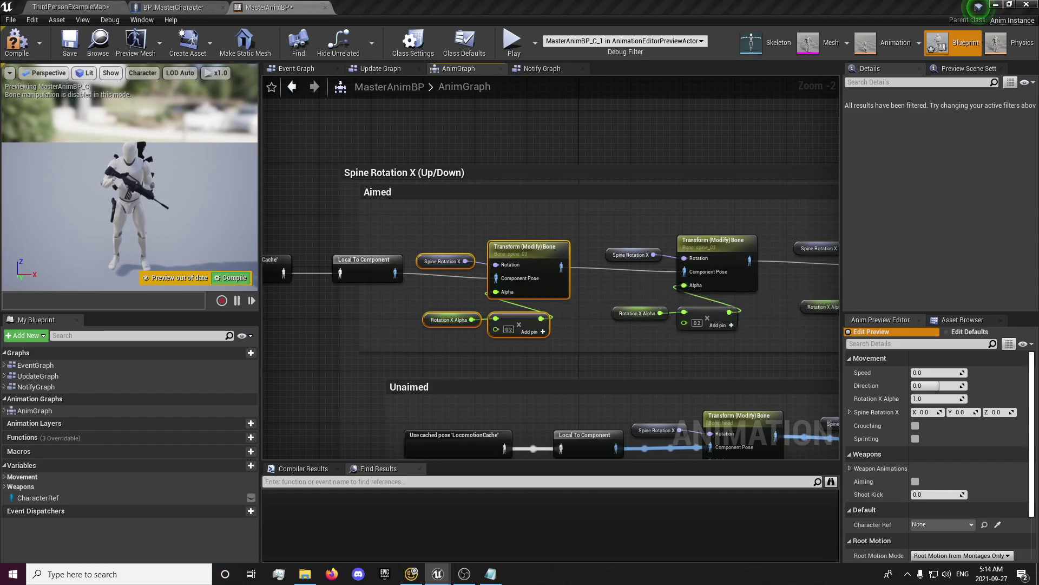
scroll(507, 344, "up", 2)
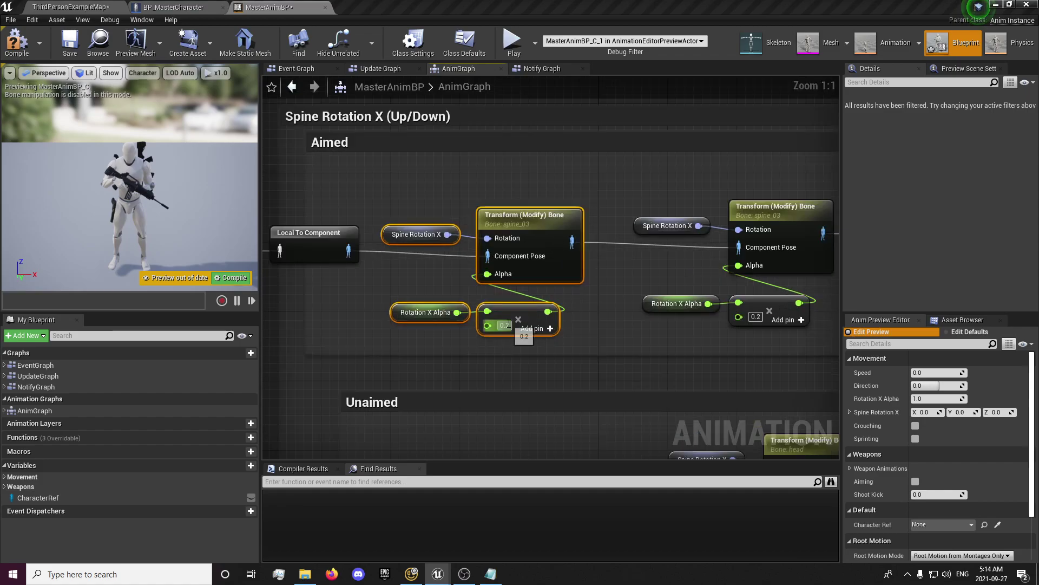
left_click(505, 326)
type("0.4")
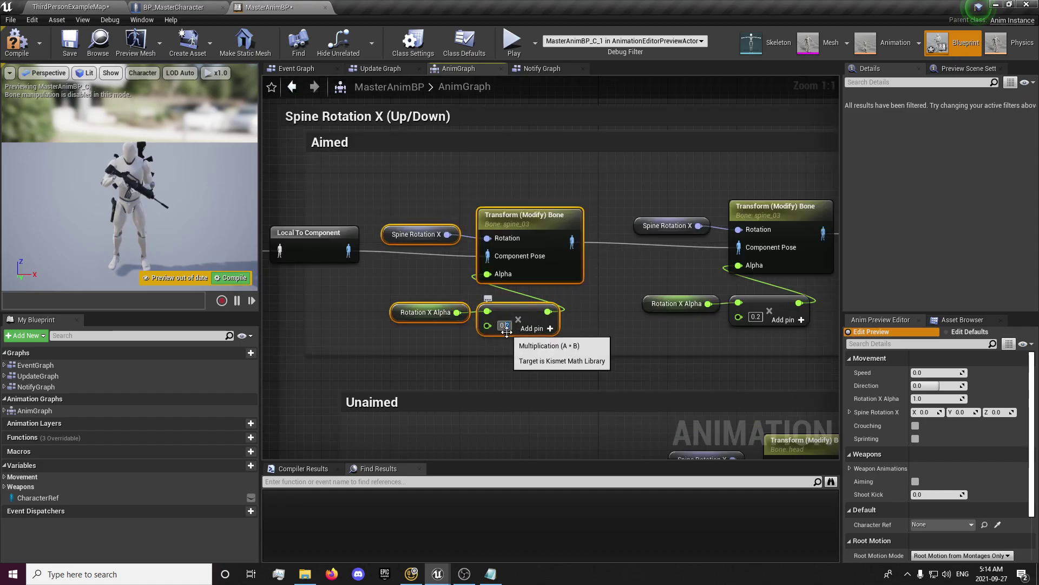
- Set the new node's Bone to Modify to head and compile MasterAnimBP
left_click(501, 260)
left_click(939, 112)
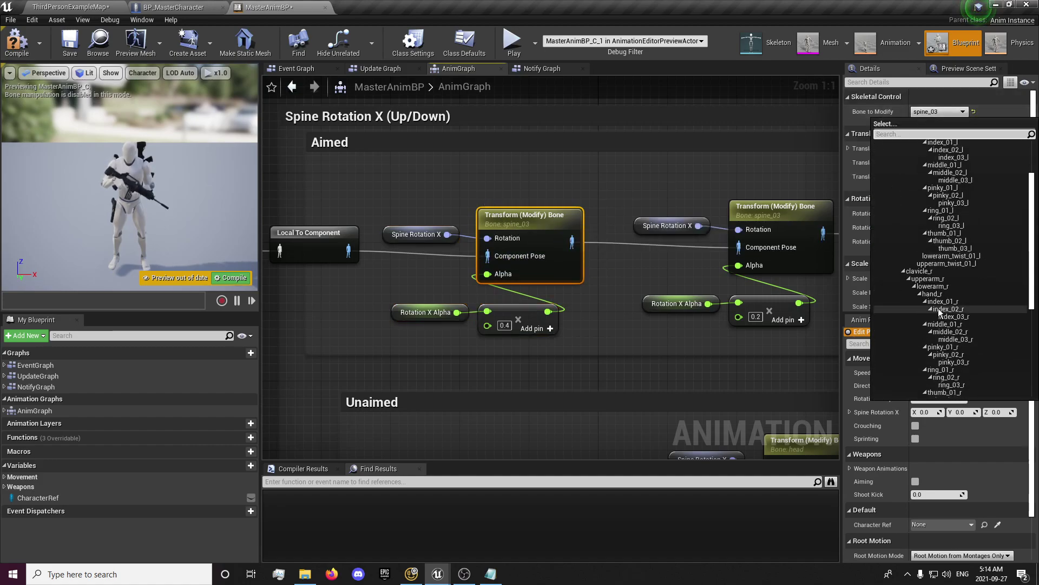
scroll(939, 313, "down", 3)
left_click(944, 343)
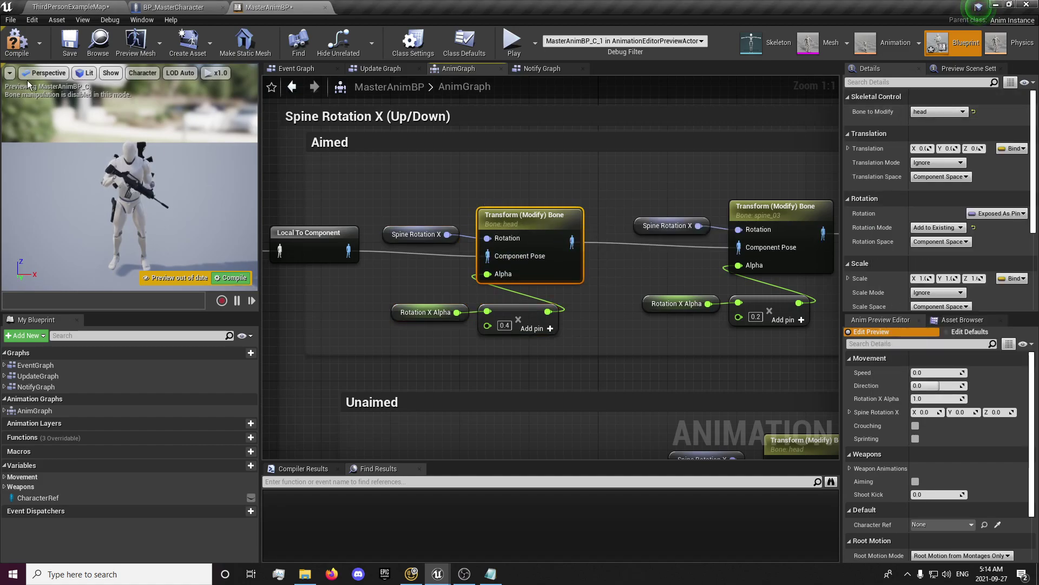
left_click(17, 43)
left_click(70, 43)
left_click(70, 7)
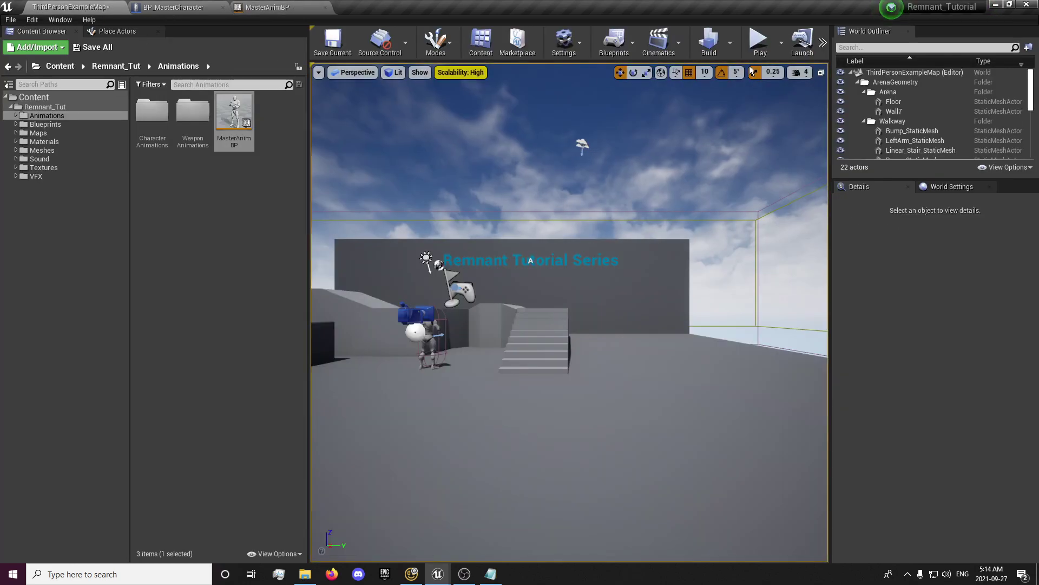
left_click(758, 41)
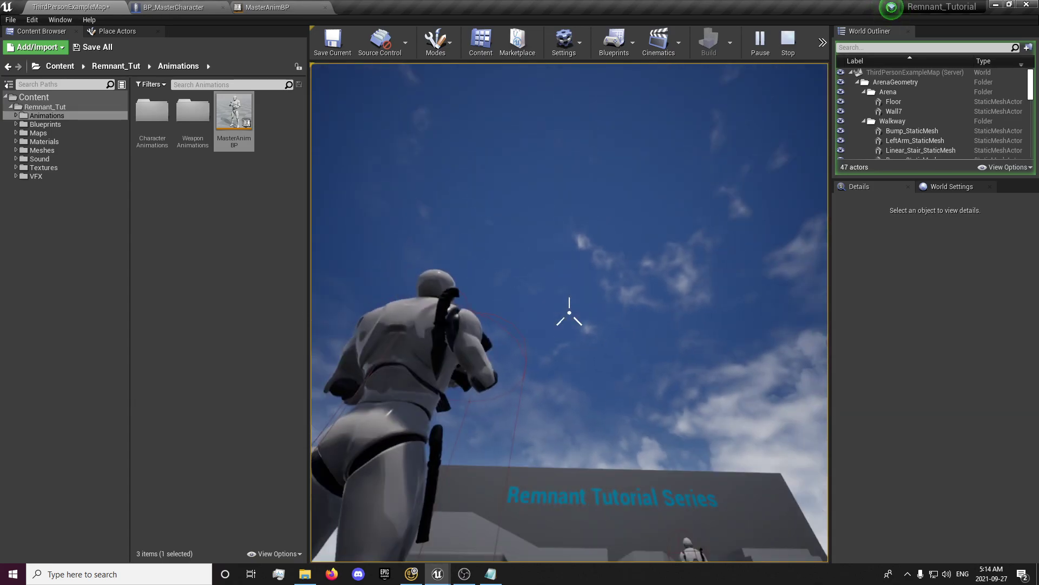
key("Escape")
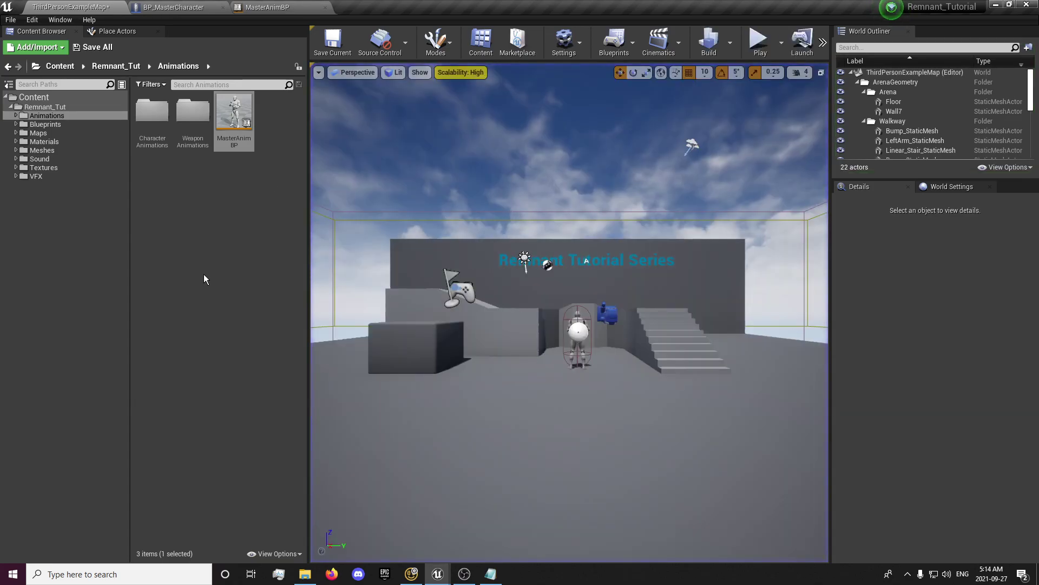